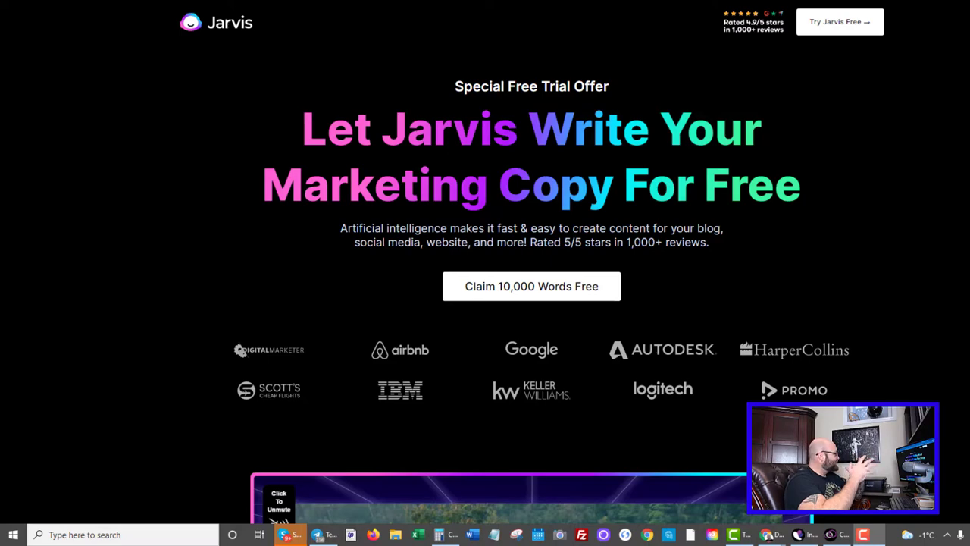
# Scroll down the Amazon Associates results for 'relationships', led by The Relationship Cure
pyautogui.scroll(-1, 385, 315)
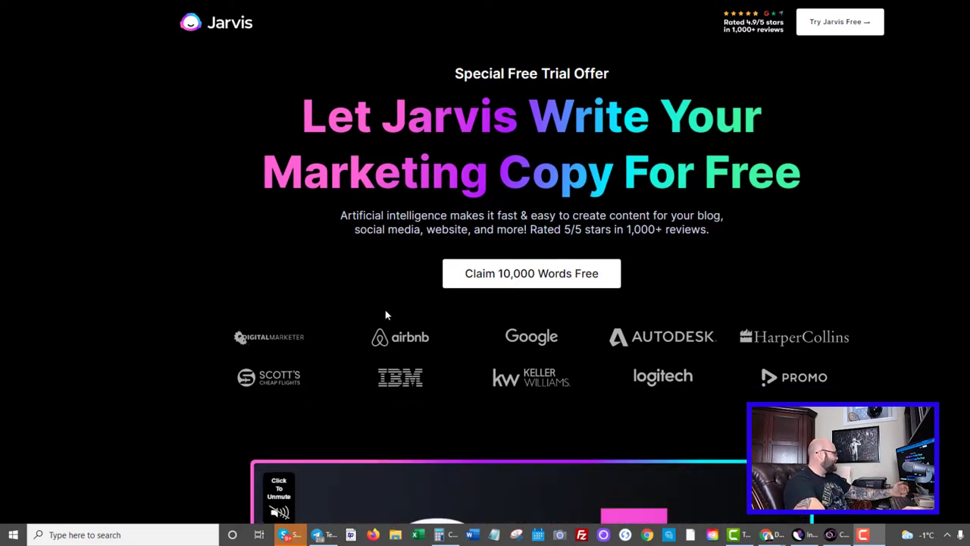
pyautogui.scroll(-3, 288, 286)
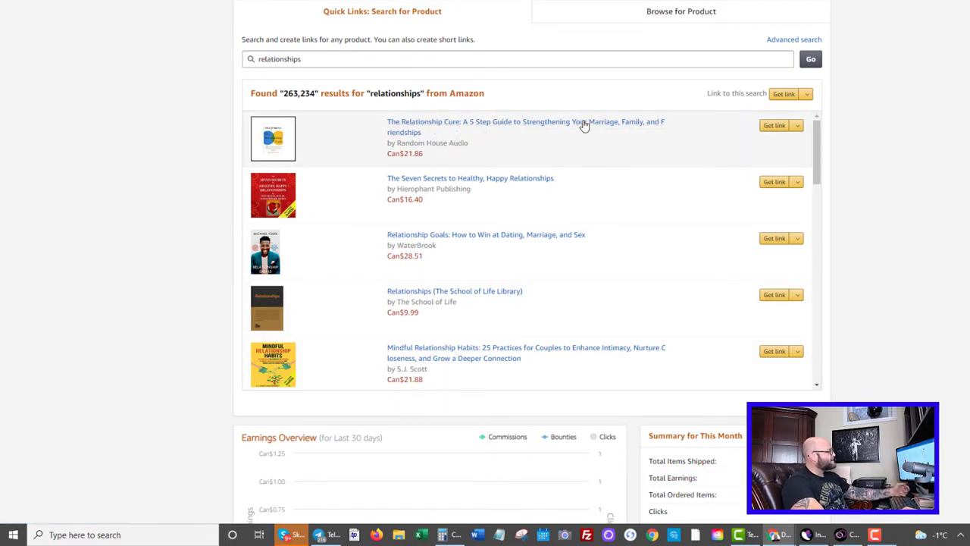
# Return to the Jarvis relationships draft showing the intro and Tips #01 and #02
pyautogui.click(266, 6)
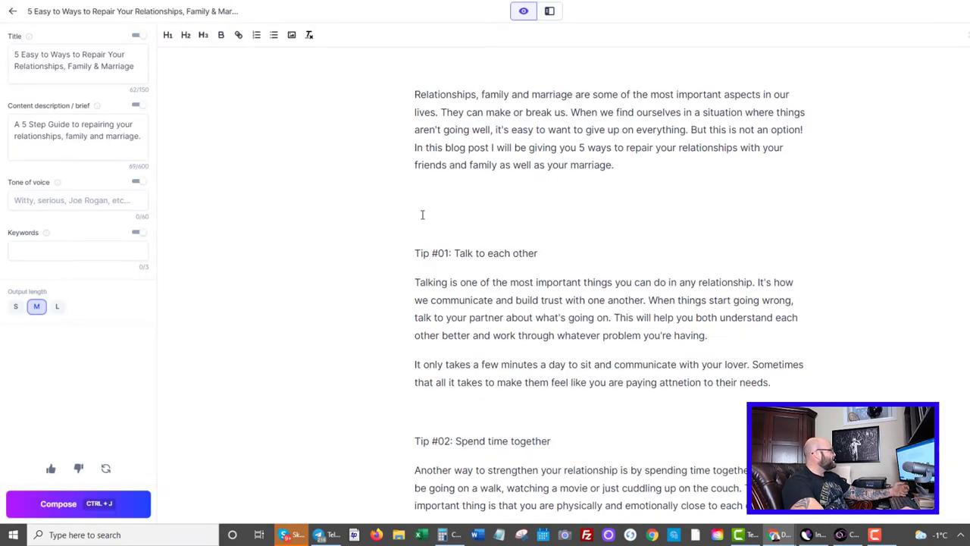
# Delete the blank lines above Tip #01 and Tip #02
pyautogui.press('BackSpace')
pyautogui.press('BackSpace')
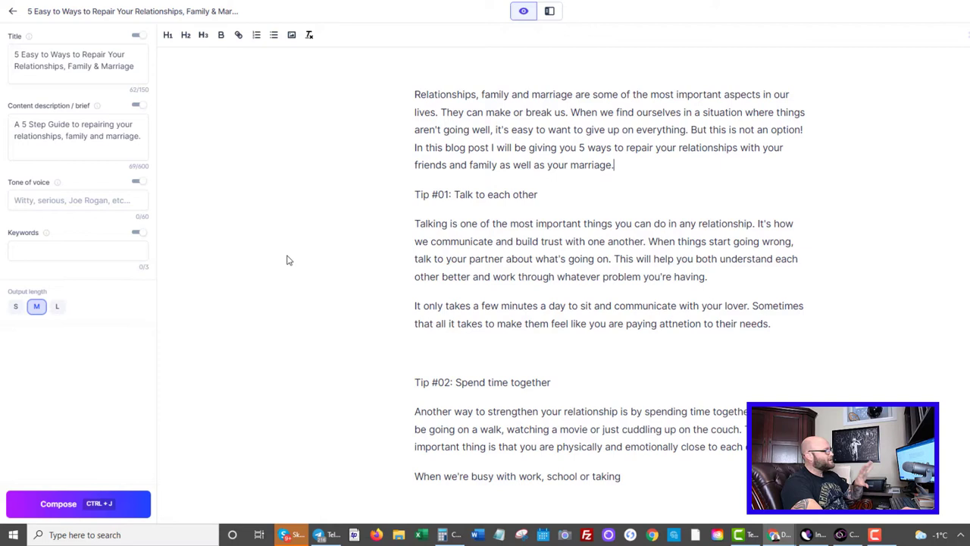
pyautogui.scroll(-2, 338, 295)
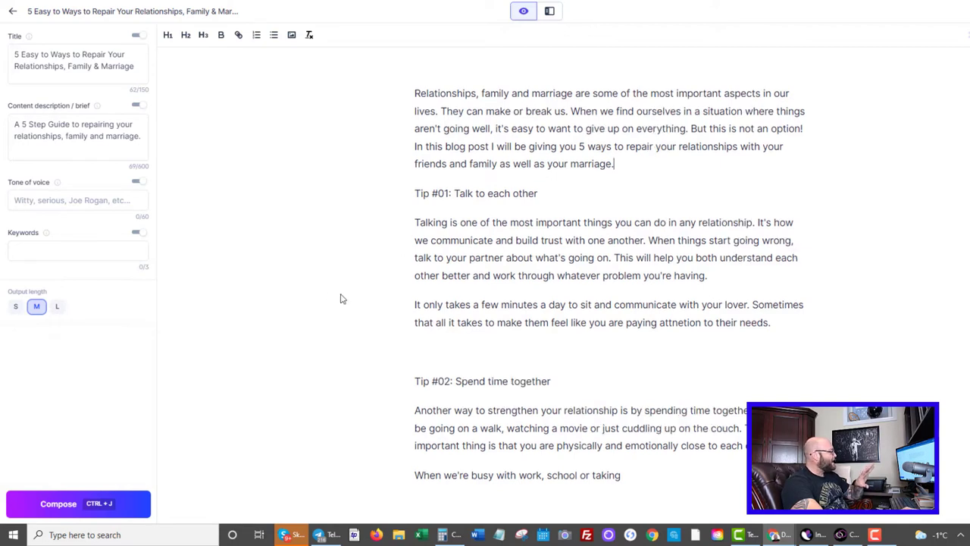
pyautogui.click(442, 266)
pyautogui.press('BackSpace')
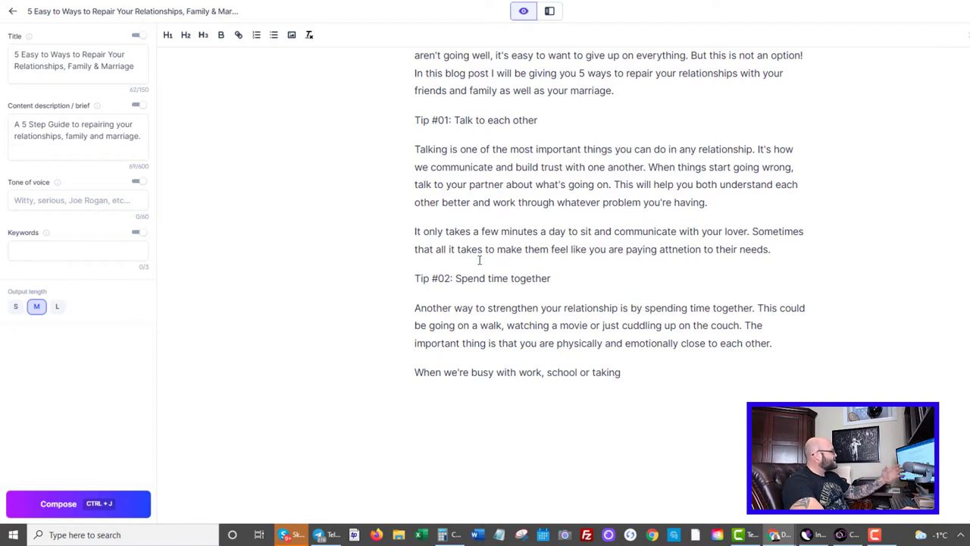
# Place the caret at the end of the unfinished sentence under Tip #02
pyautogui.moveTo(429, 278); pyautogui.dragTo(516, 276)
pyautogui.click(515, 277)
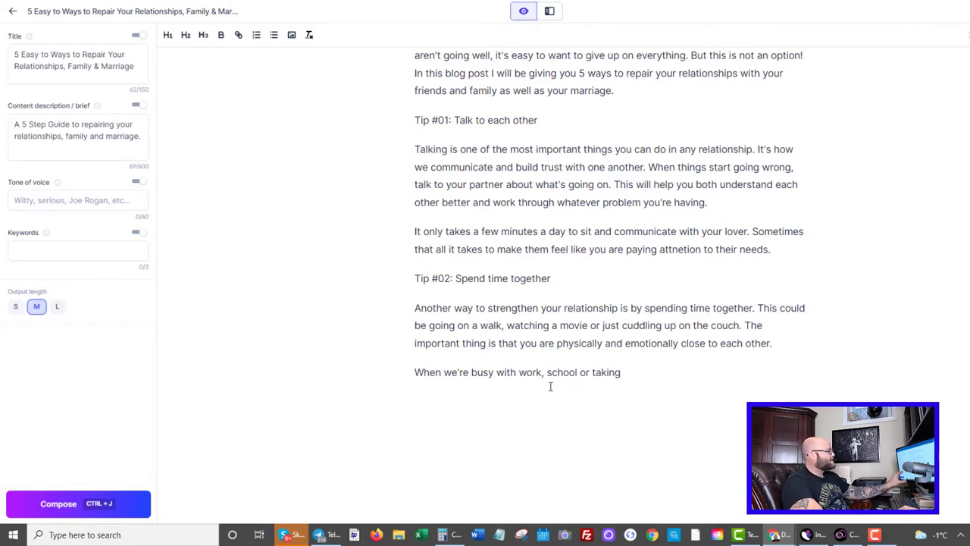
pyautogui.click(629, 374)
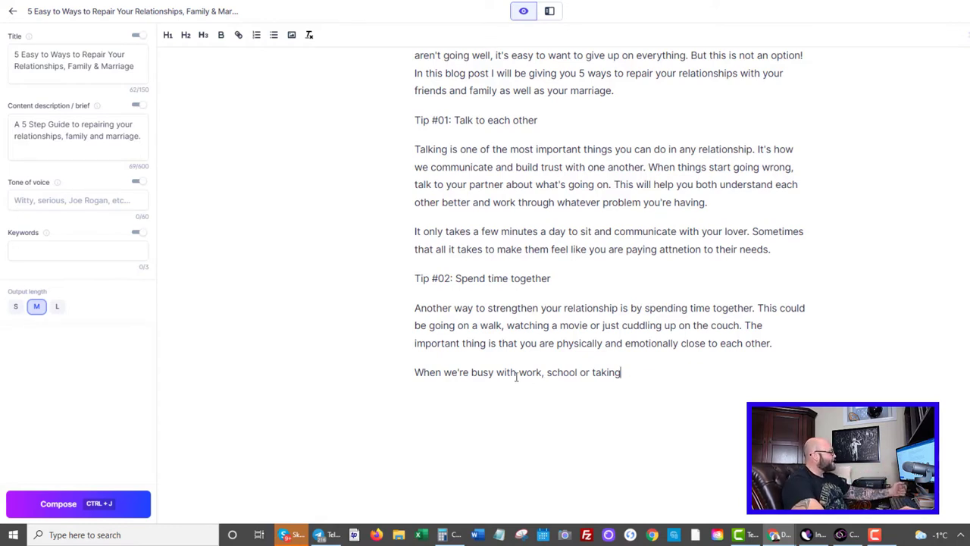
pyautogui.scroll(-3, 470, 336)
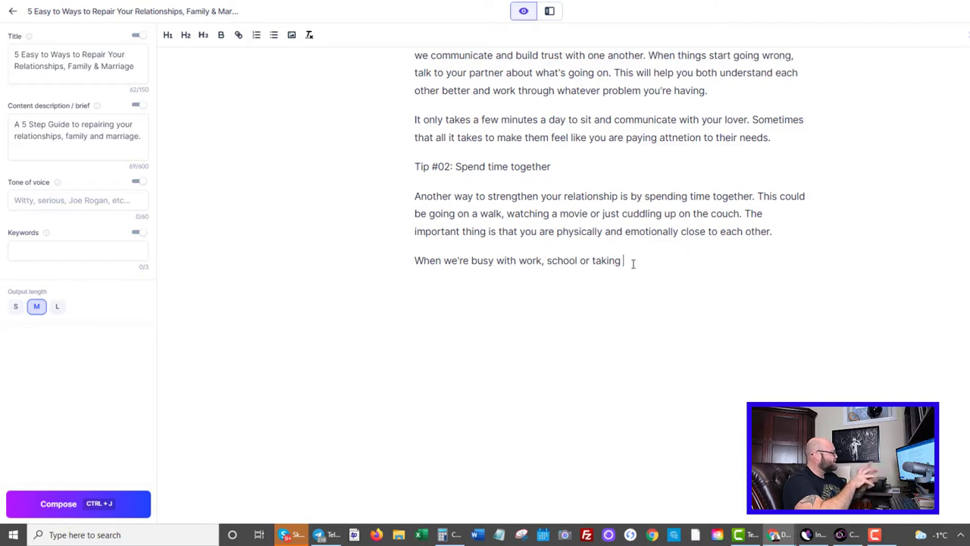
# Replace 'taking' with text about forgetting the importance of spending time with our partner
pyautogui.moveTo(592, 261); pyautogui.dragTo(623, 260)
pyautogui.write('other ac')
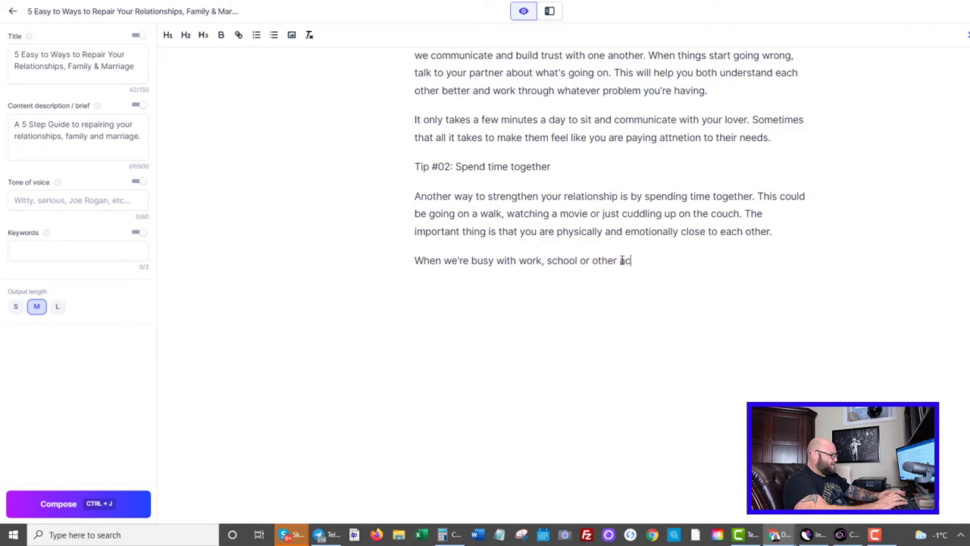
pyautogui.write('tivities we some')
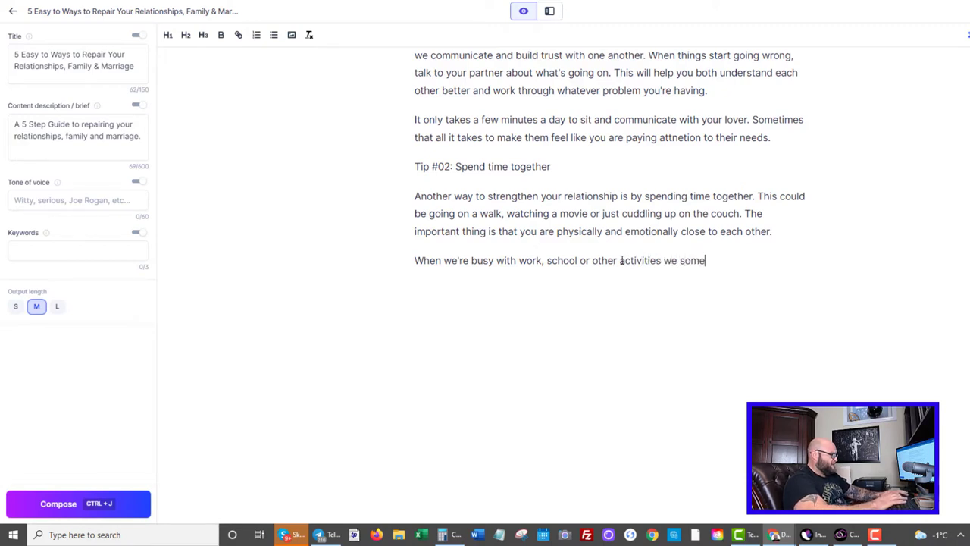
pyautogui.write('times for')
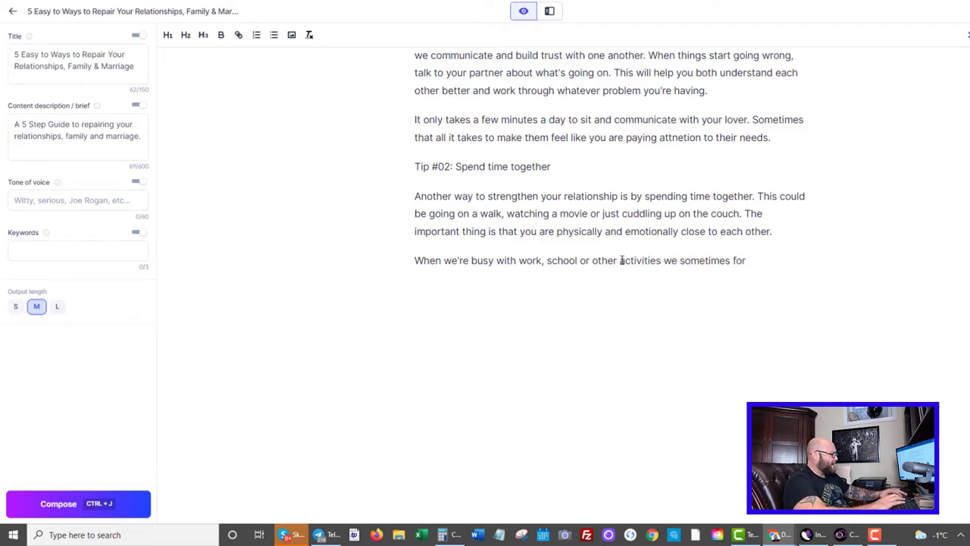
pyautogui.write('get that')
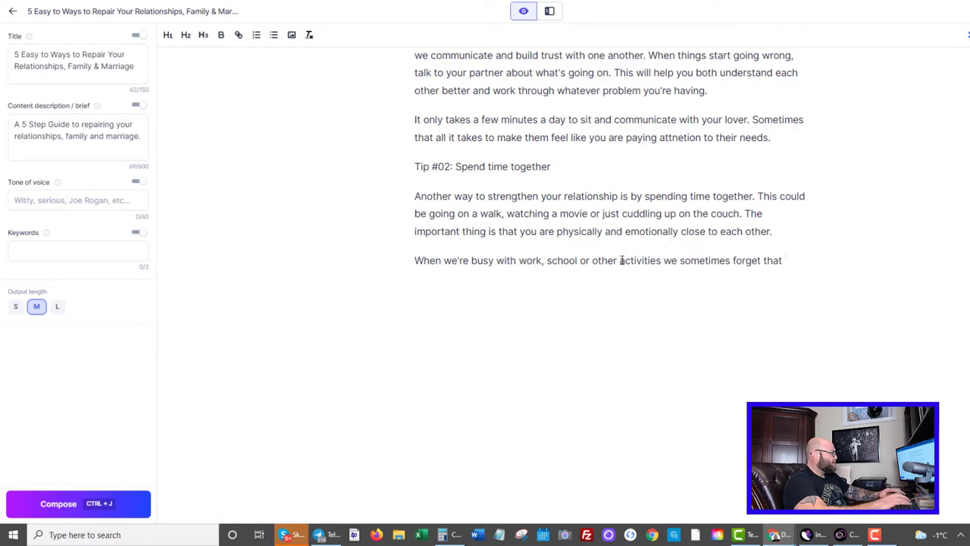
pyautogui.press('BackSpace')
pyautogui.press('BackSpace')
pyautogui.write('e importance of ')
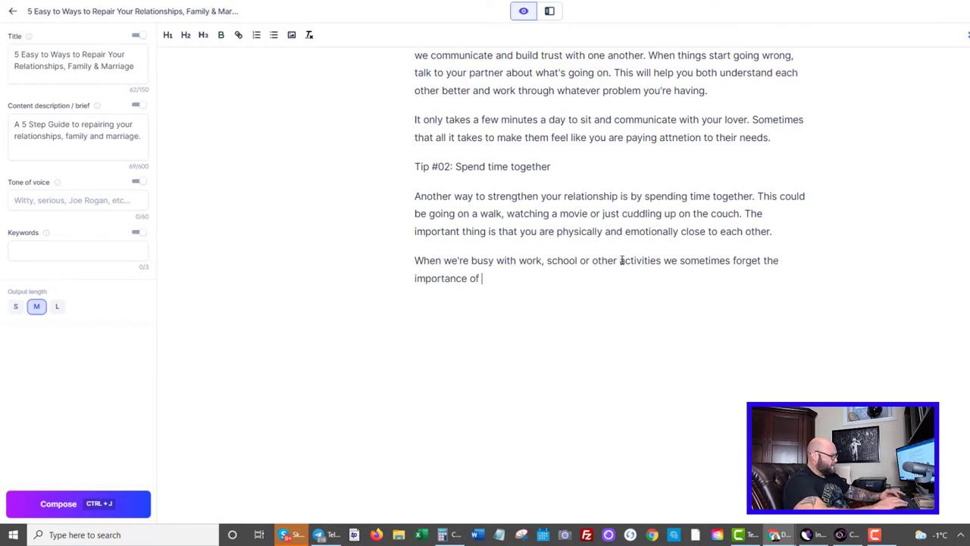
pyautogui.write('soending time with ou')
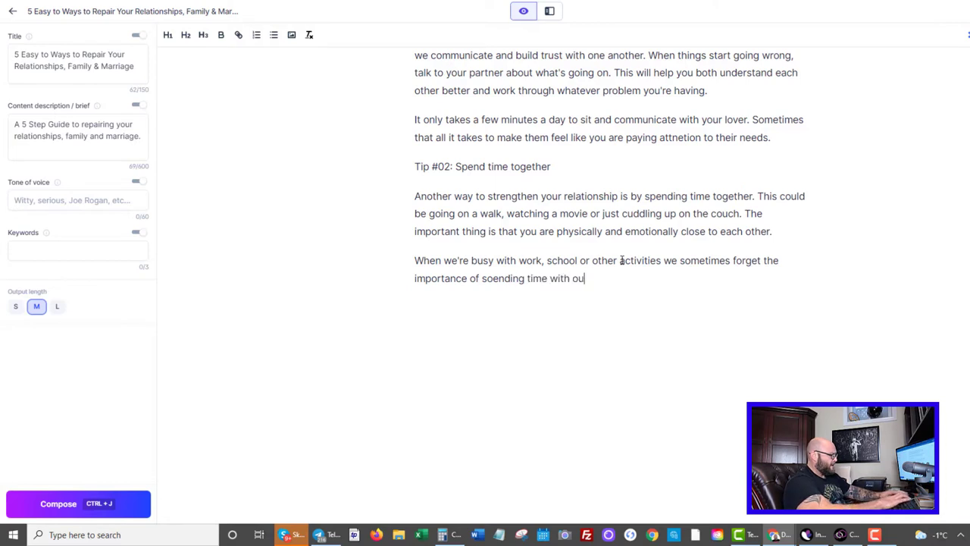
pyautogui.write('r partner.')
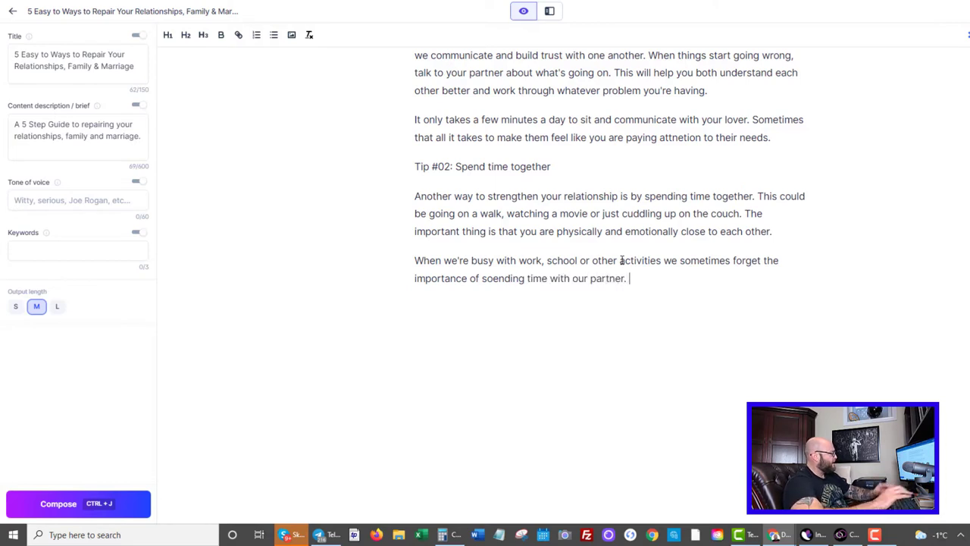
# Have the AI write Tip #03: Communicate your feelings, ending with 'happy relationship.'
pyautogui.click(47, 505)
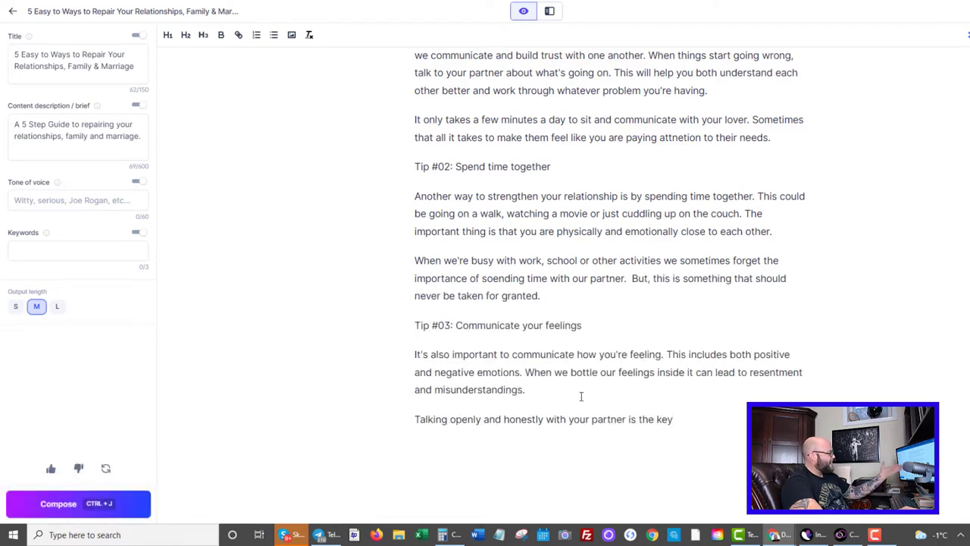
pyautogui.scroll(-1, 644, 285)
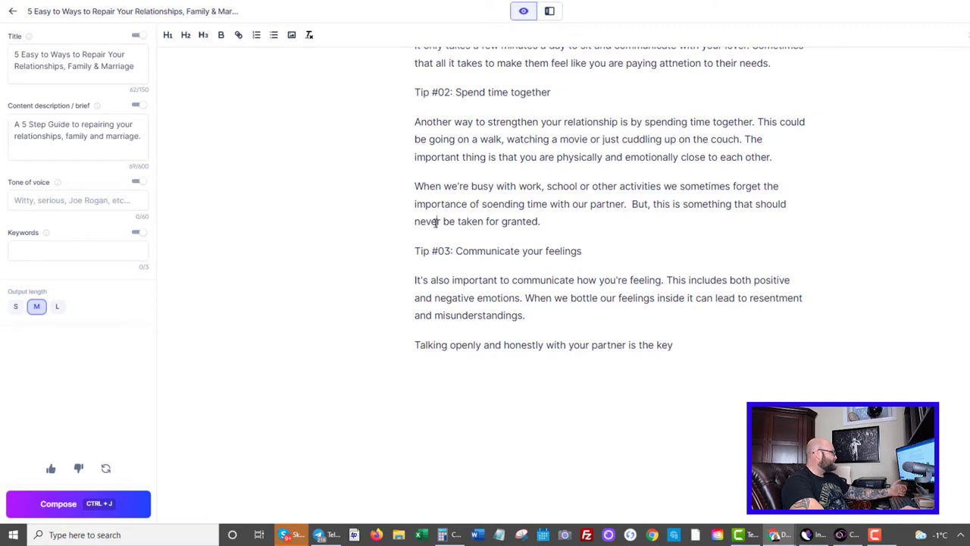
pyautogui.moveTo(437, 221); pyautogui.dragTo(545, 221)
pyautogui.hotkey('ctrl', 'j')
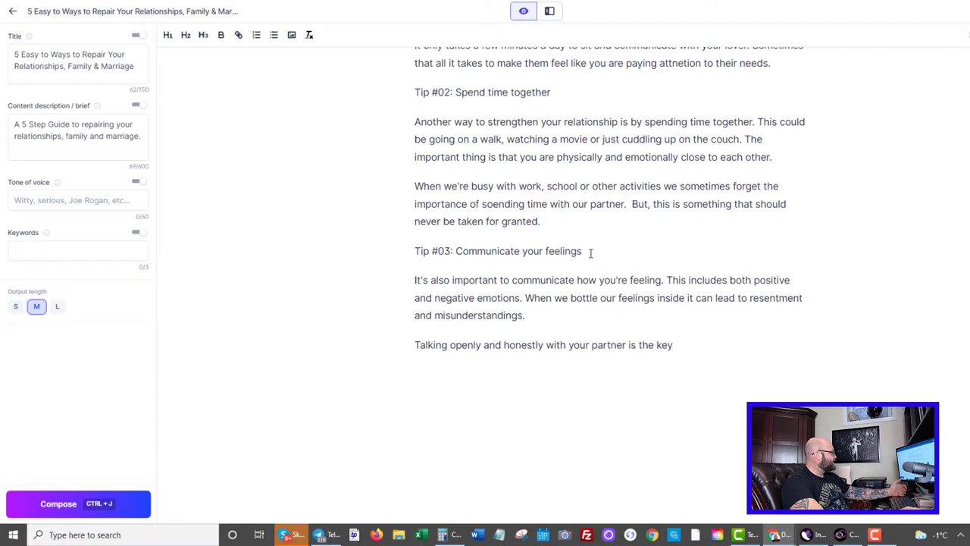
pyautogui.scroll(-1, 591, 252)
pyautogui.write('to')
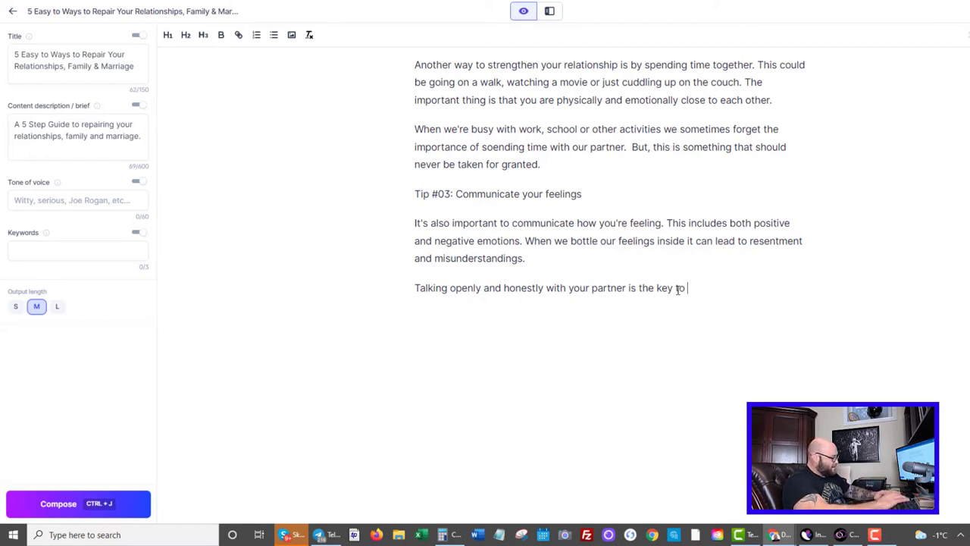
pyautogui.write('happy relat')
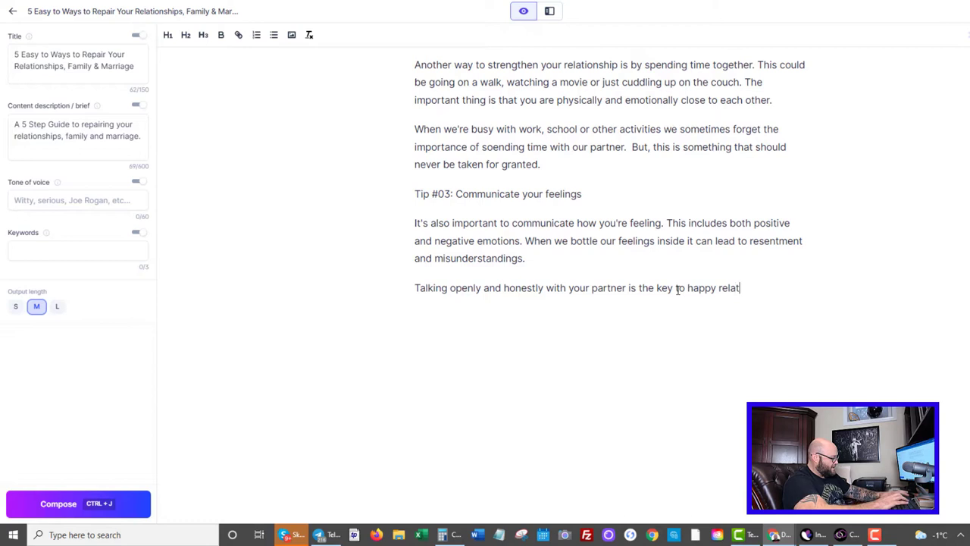
pyautogui.write('ionship.')
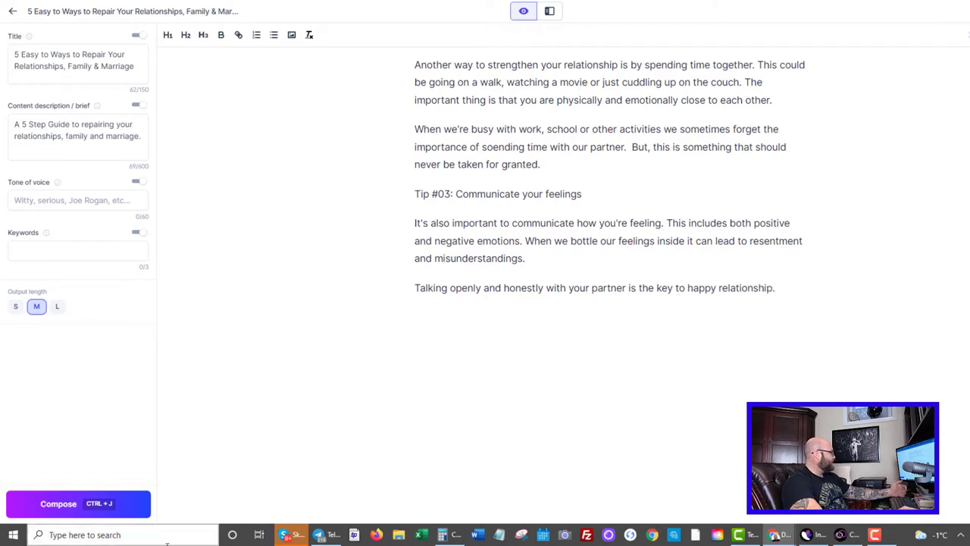
# Generate more text and delete the stray blank line after the Tip #03 sentence
pyautogui.click(40, 511)
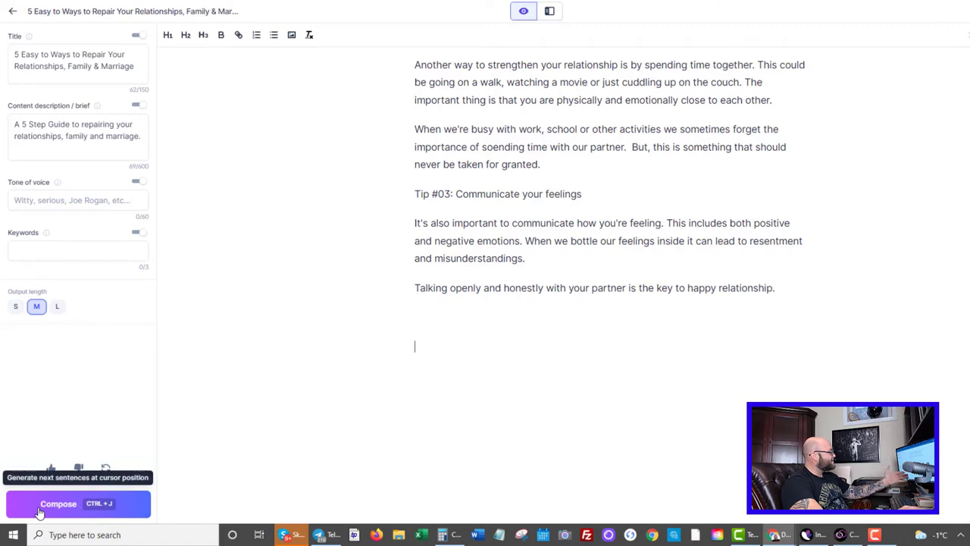
pyautogui.click(39, 512)
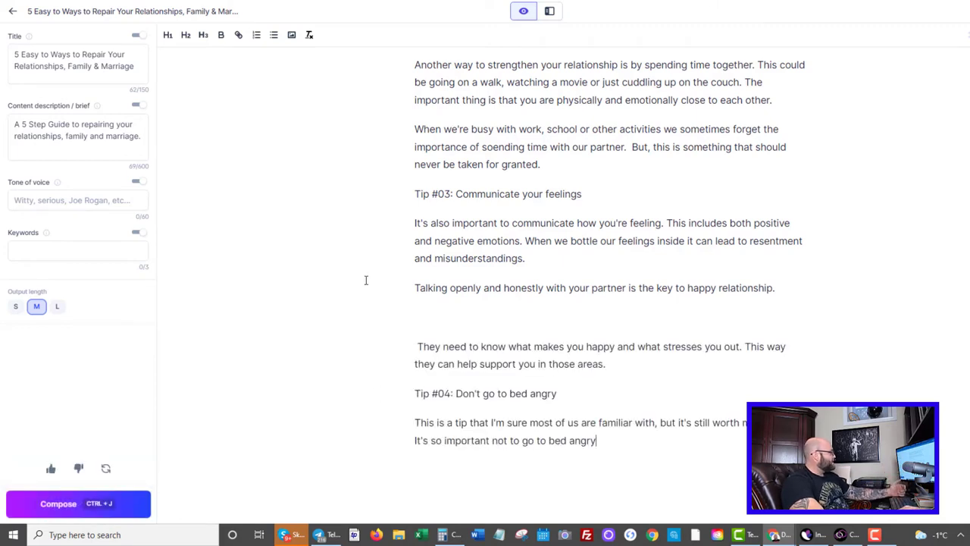
pyautogui.click(440, 319)
pyautogui.press('BackSpace')
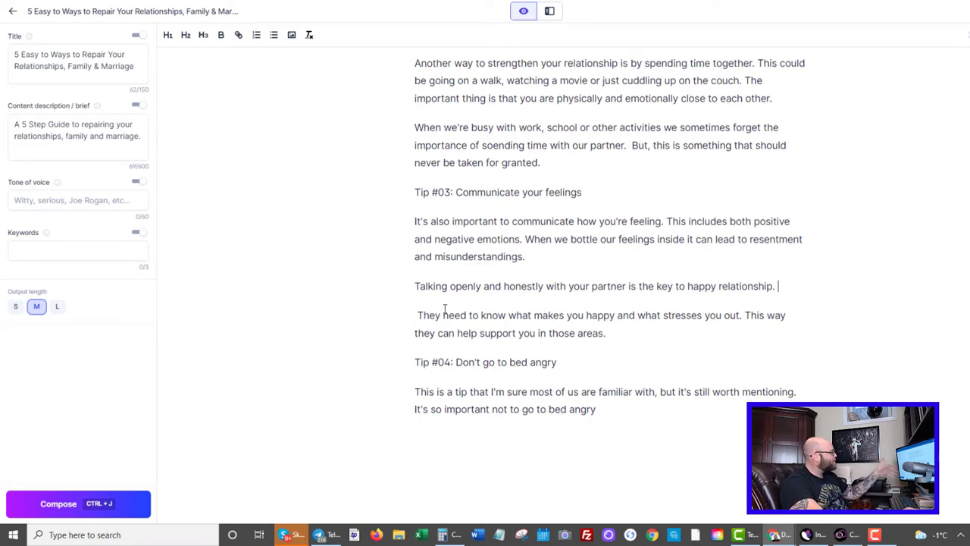
pyautogui.scroll(-1, 444, 313)
pyautogui.scroll(-1, 444, 311)
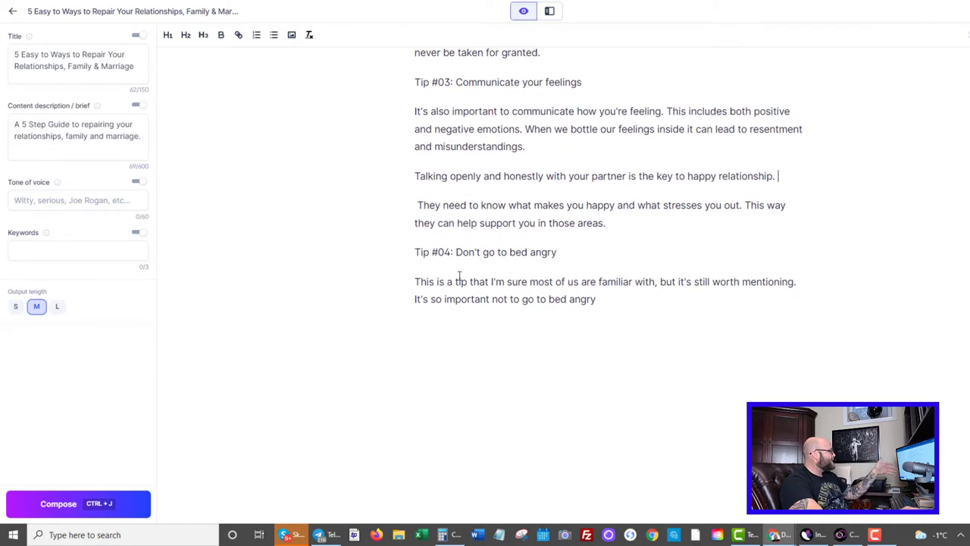
# Join the 'They need to know' paragraph onto the previous line and make it 'Your partner needs'
pyautogui.click(413, 205)
pyautogui.press('Delete')
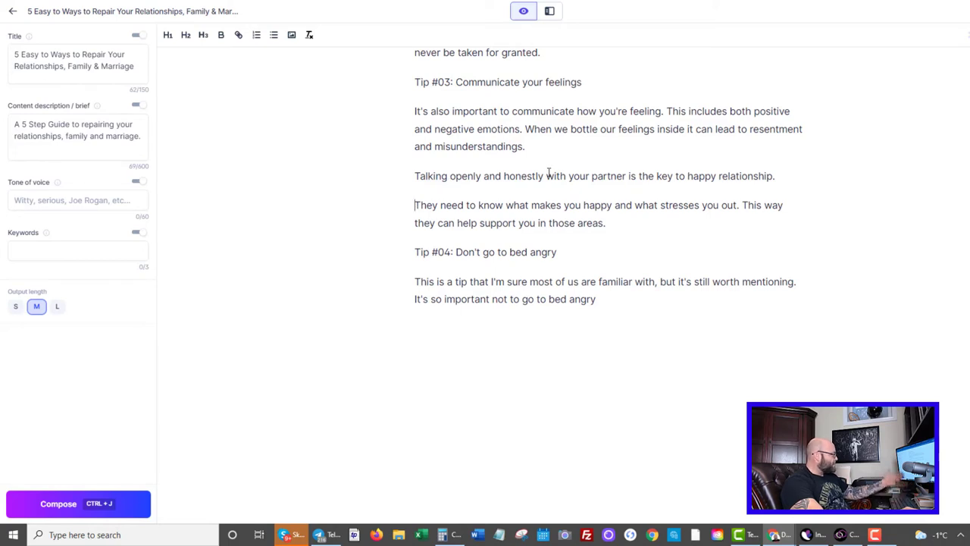
pyautogui.click(782, 179)
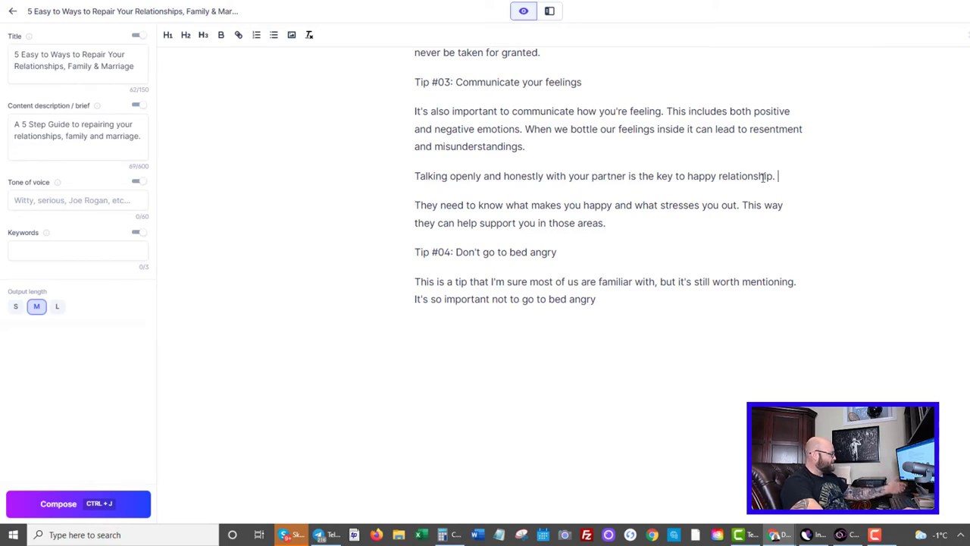
pyautogui.press('Delete')
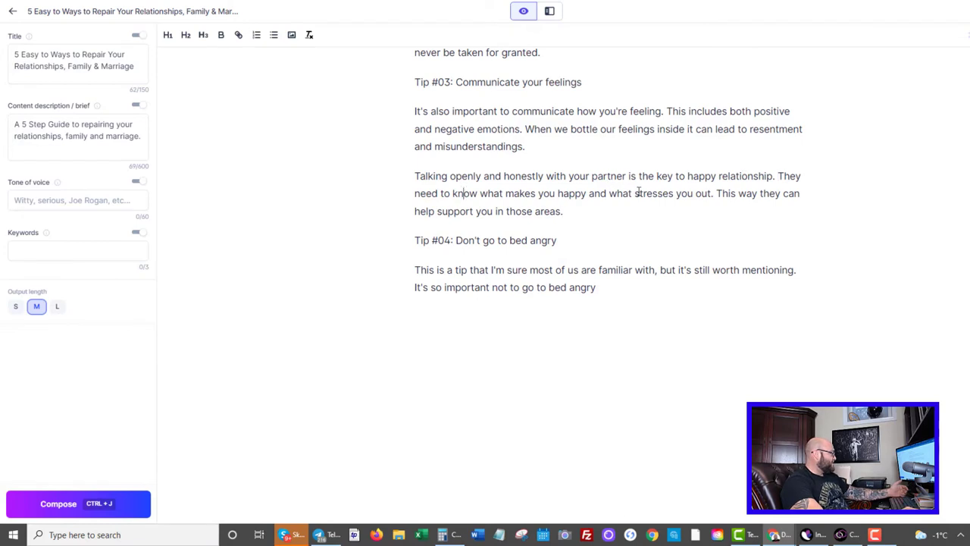
pyautogui.doubleClick(788, 176)
pyautogui.write('Your partner')
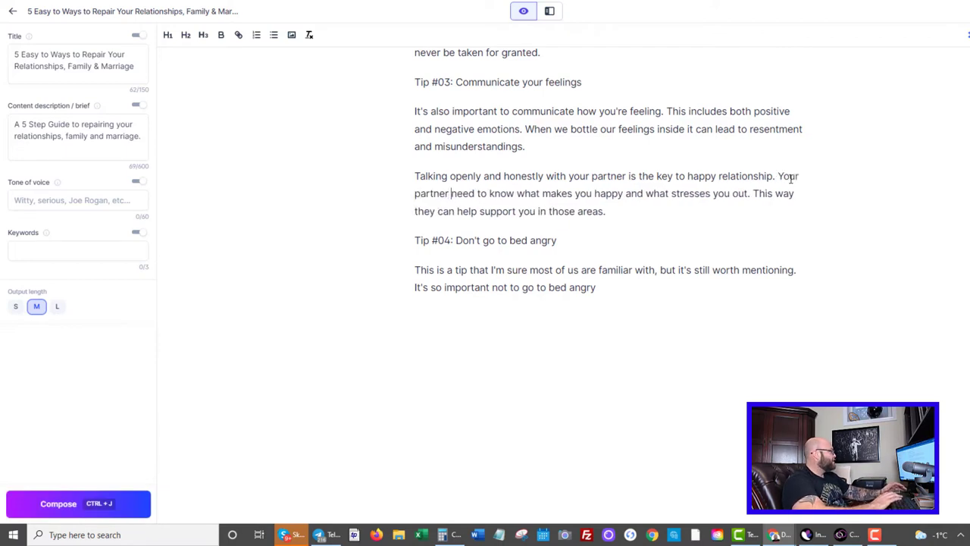
pyautogui.doubleClick(431, 193)
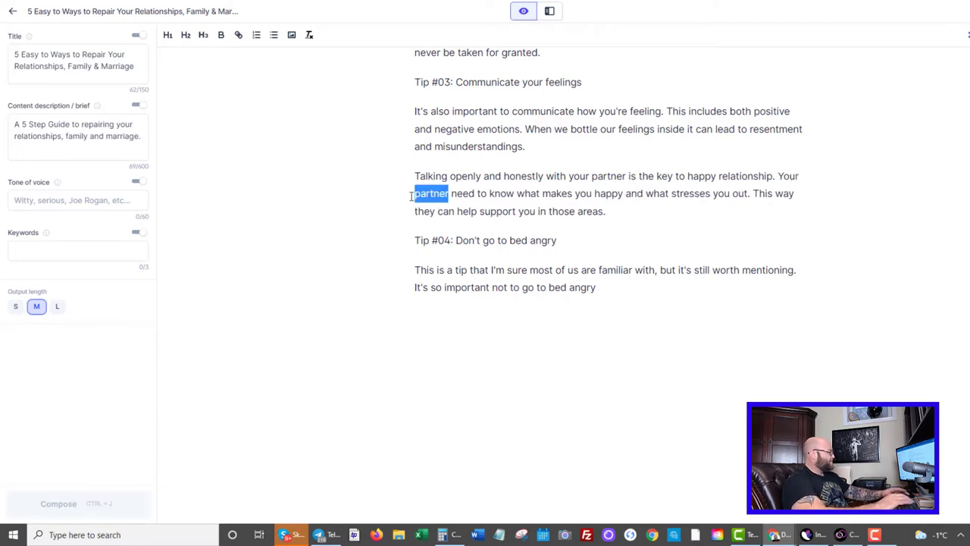
pyautogui.click(478, 194)
pyautogui.write('s')
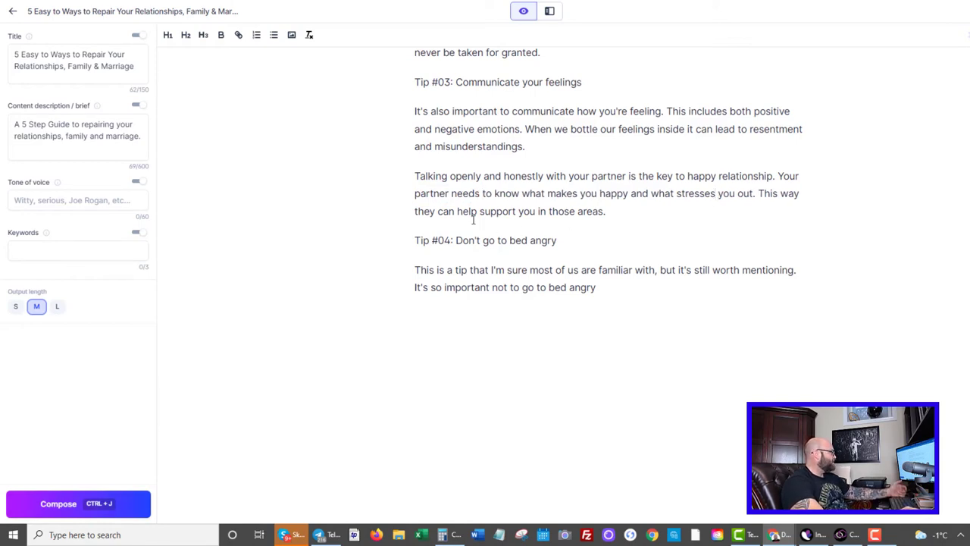
# End the Tip #04 paragraph with 'because you will certainly wake angry.'
pyautogui.moveTo(422, 240); pyautogui.dragTo(503, 239)
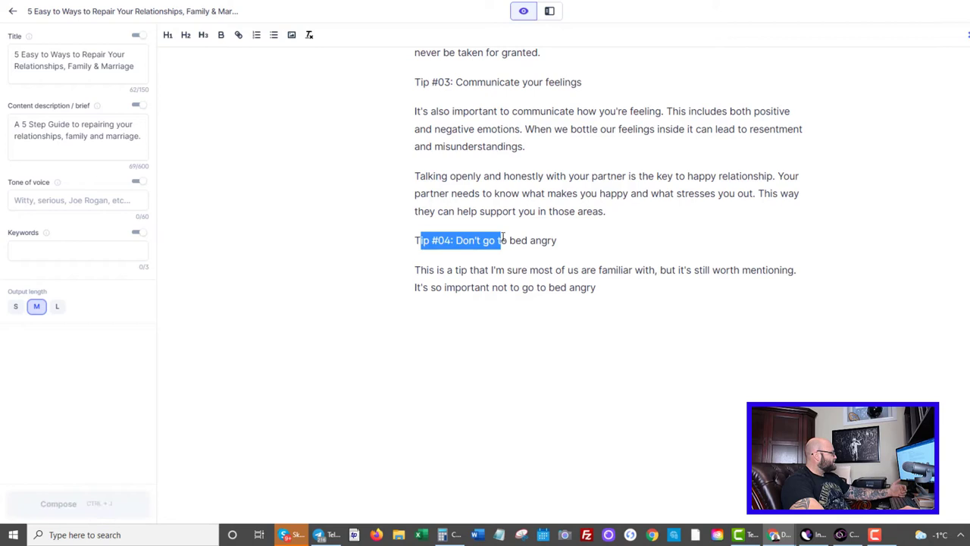
pyautogui.click(596, 243)
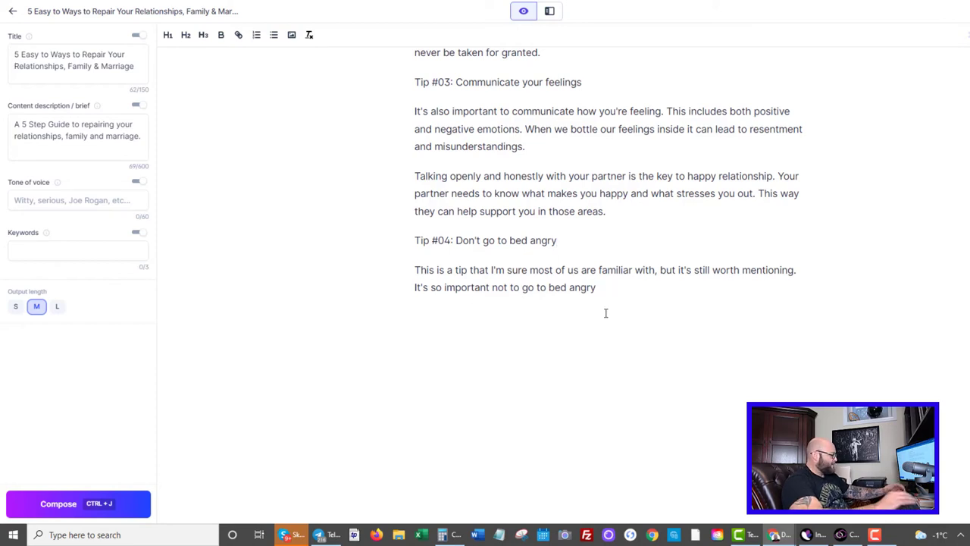
pyautogui.write('because you ')
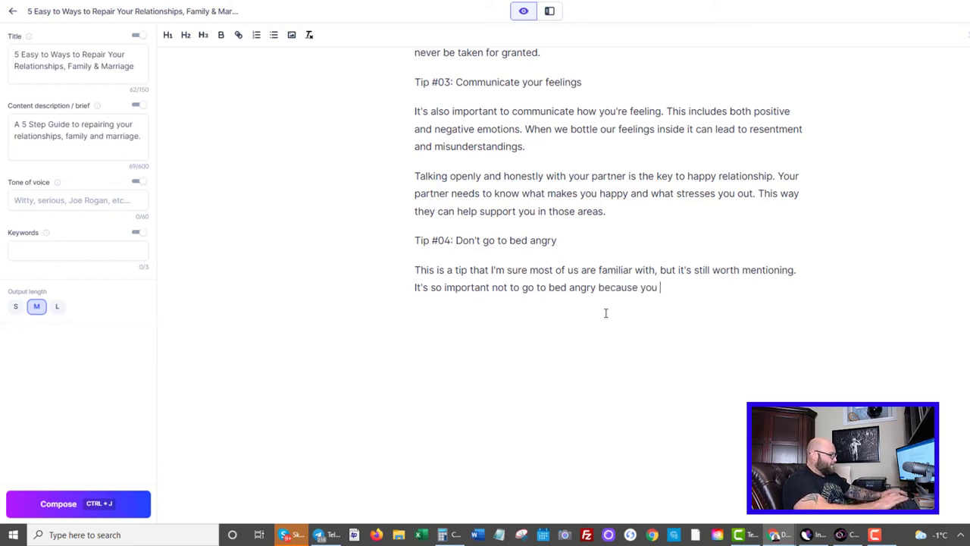
pyautogui.write('will certainly wakr')
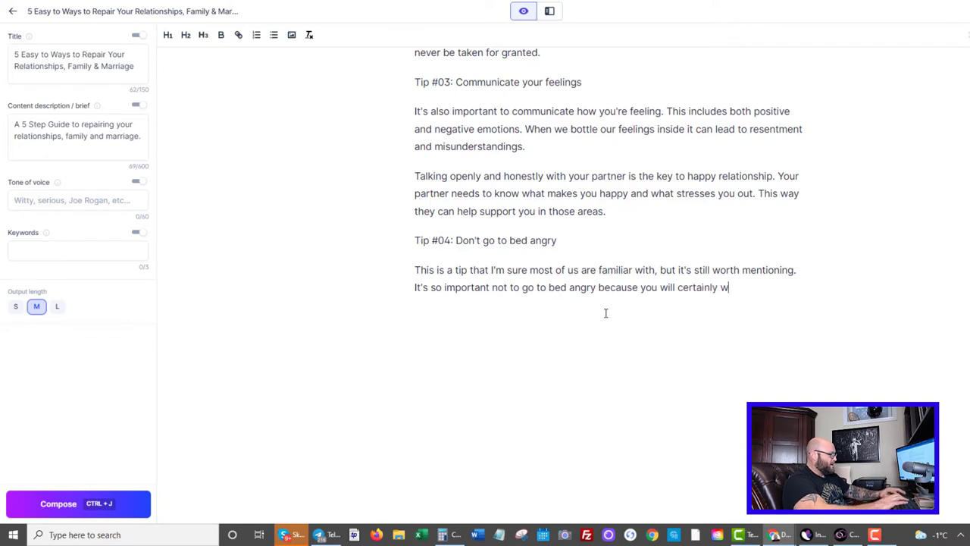
pyautogui.press('BackSpace')
pyautogui.press('BackSpace')
pyautogui.press('BackSpace')
pyautogui.write('k')
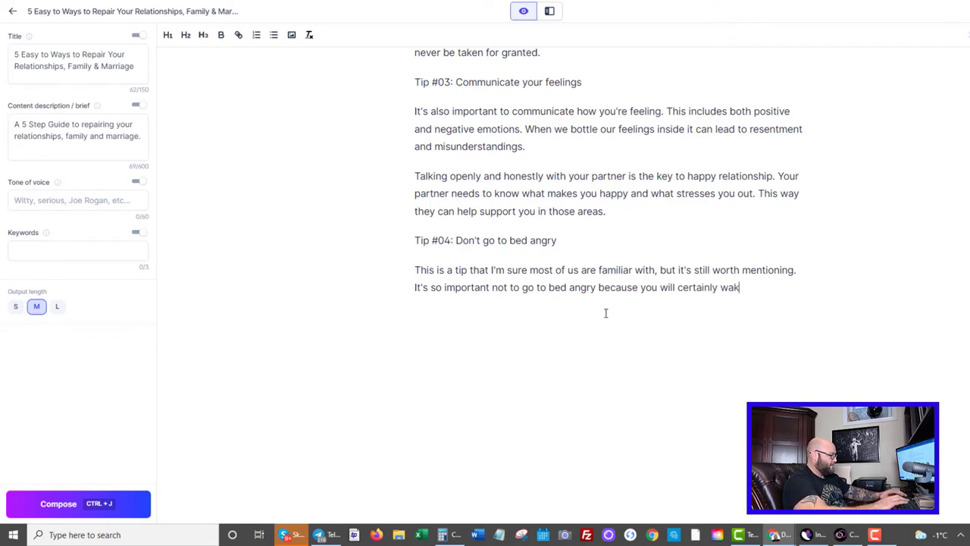
pyautogui.write('e angry.')
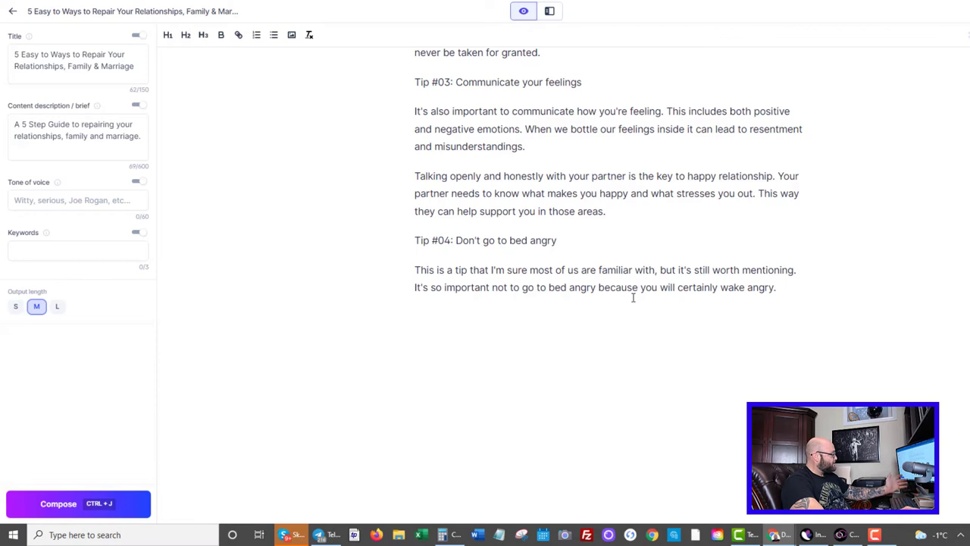
pyautogui.click(745, 286)
# Insert 'up' before 'angry' and have the AI extend Tip #04 with a Tip #05 heading
pyautogui.write('up')
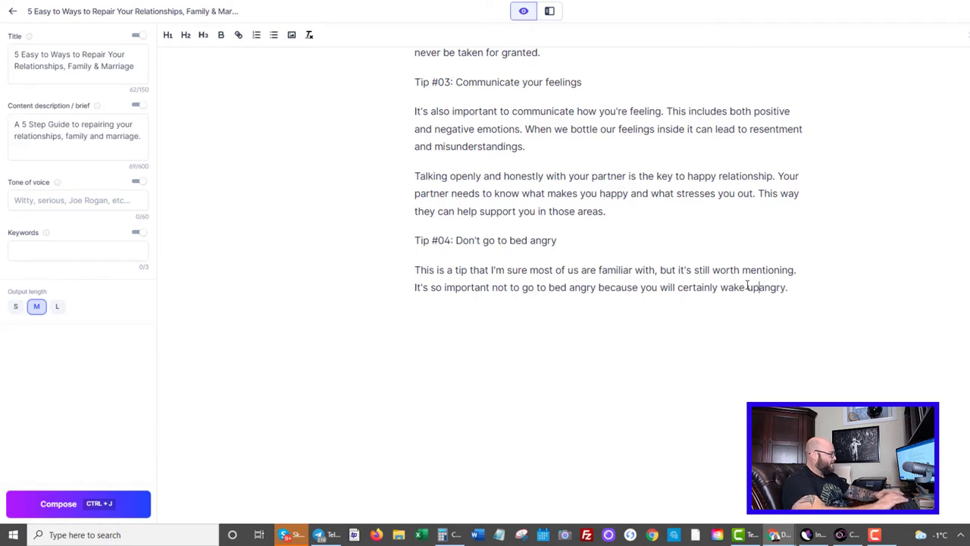
pyautogui.click(42, 504)
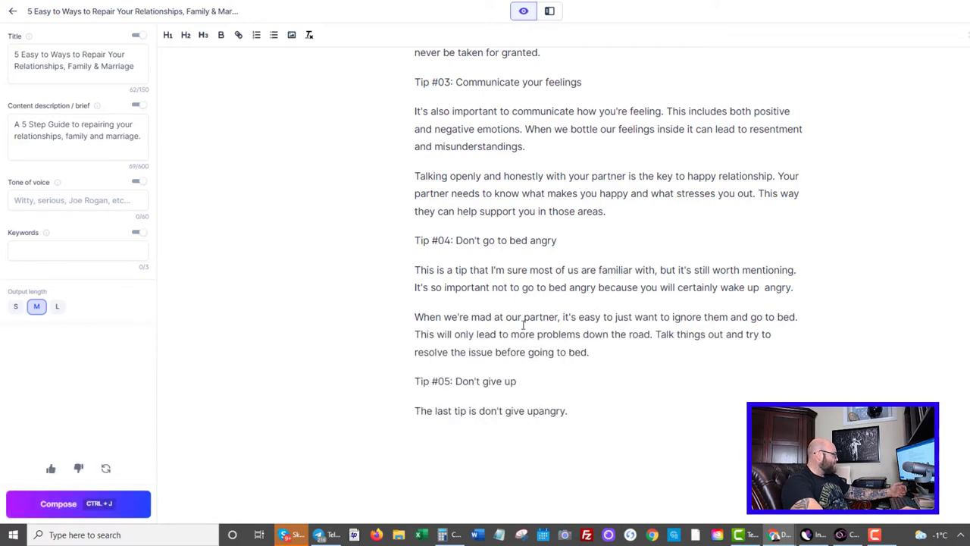
pyautogui.moveTo(582, 319); pyautogui.dragTo(780, 319)
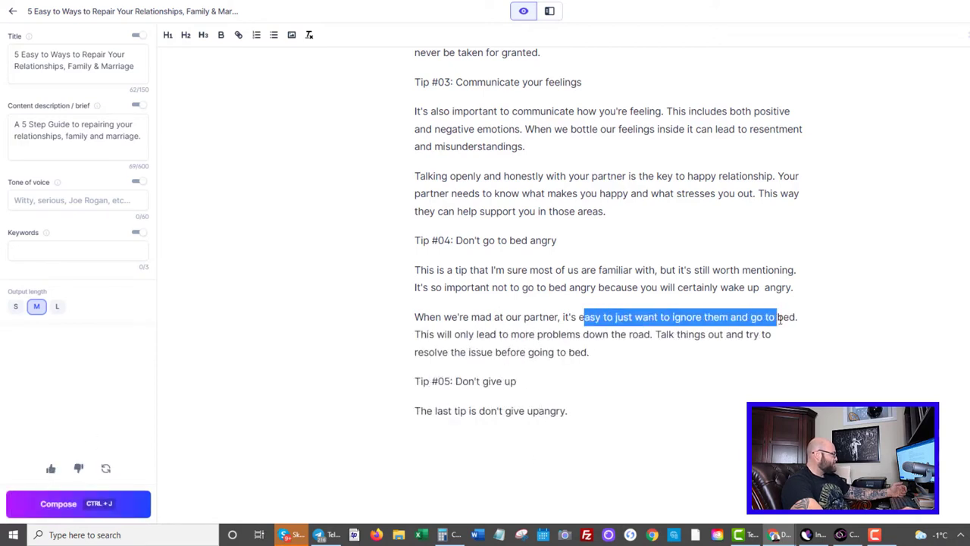
pyautogui.hotkey('ctrl', 'j')
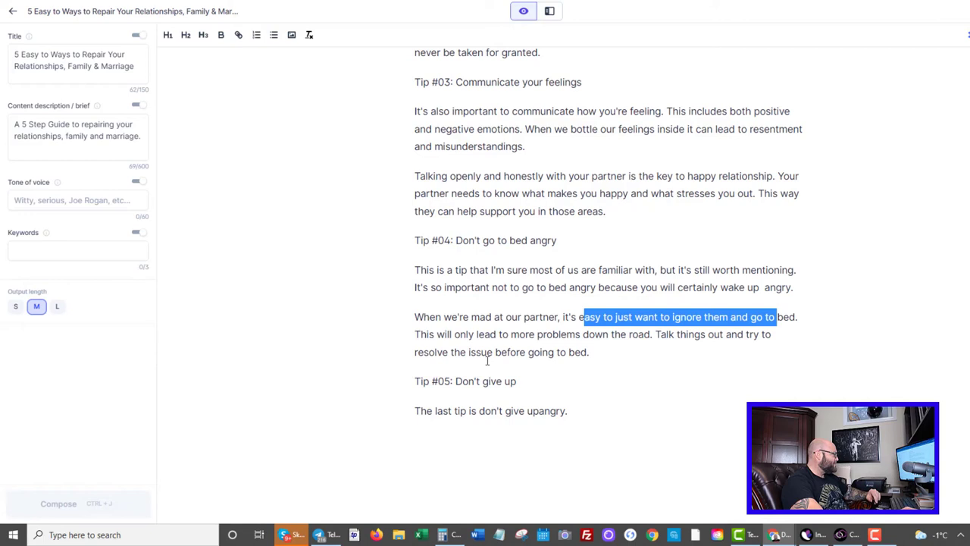
pyautogui.moveTo(453, 353); pyautogui.dragTo(594, 353)
pyautogui.click(594, 353)
# Delete the garbled 'The last tip is don't give upangry.' line under Tip #05
pyautogui.scroll(-3, 480, 340)
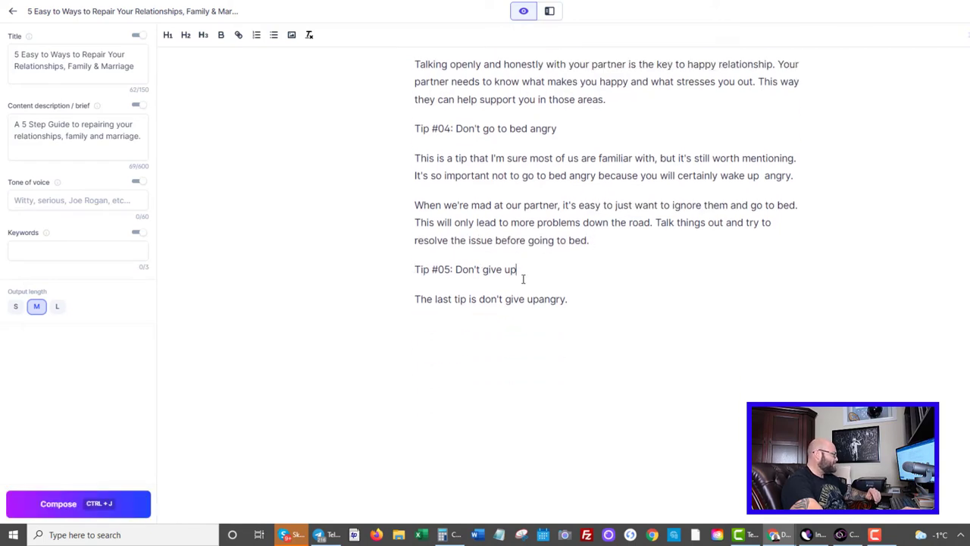
pyautogui.press('Down')
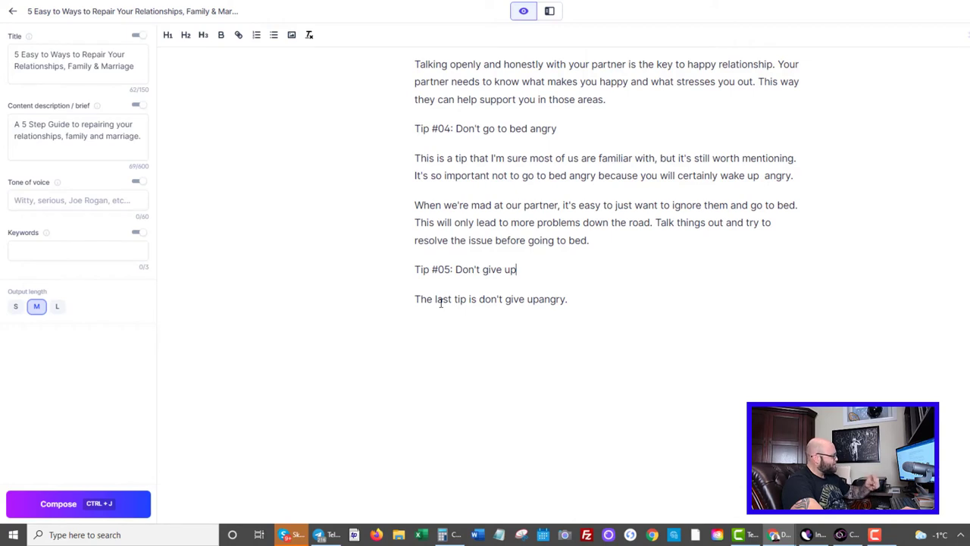
pyautogui.moveTo(594, 301); pyautogui.dragTo(394, 299)
pyautogui.press('BackSpace')
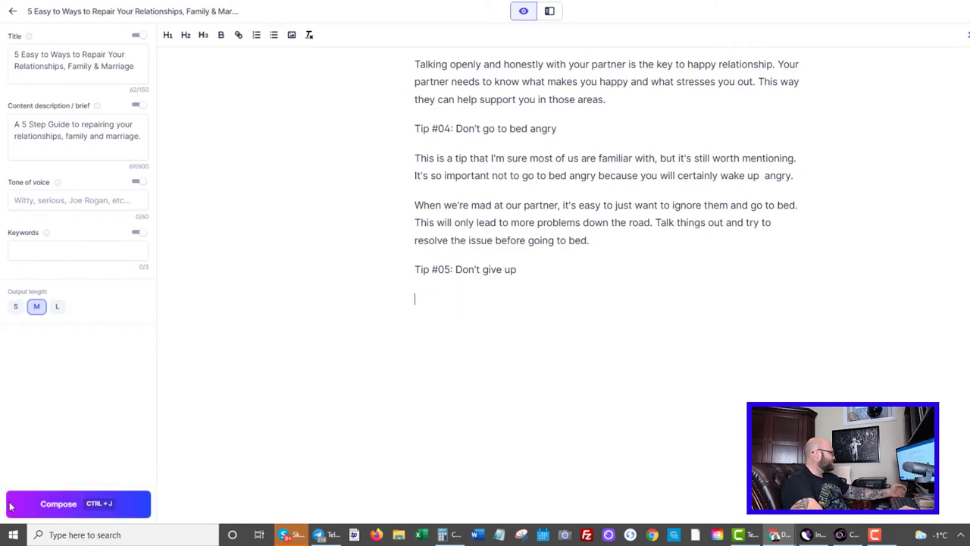
# Generate the Tip #05 text and conclusion, moving 'For some extra advice watch' to its own paragraph
pyautogui.click(43, 504)
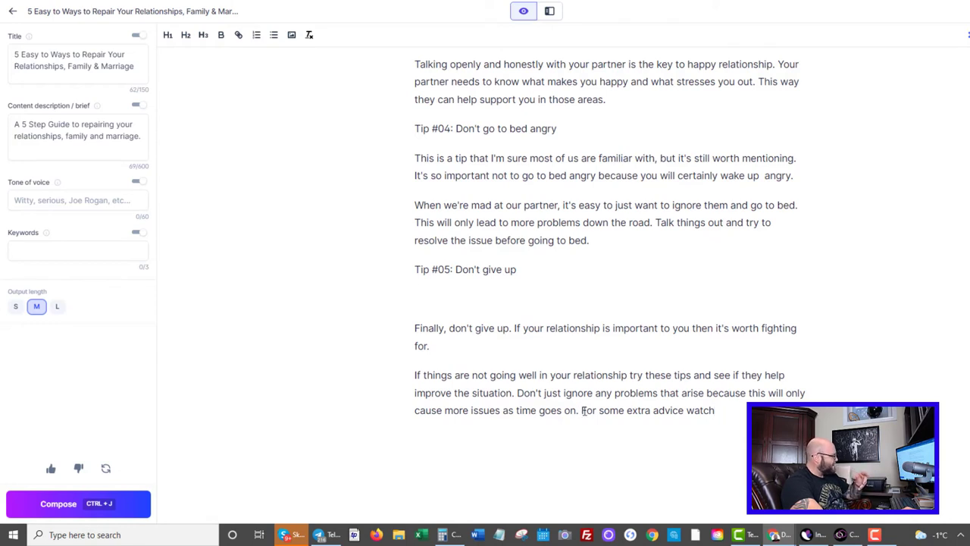
pyautogui.click(582, 410)
pyautogui.press('Return')
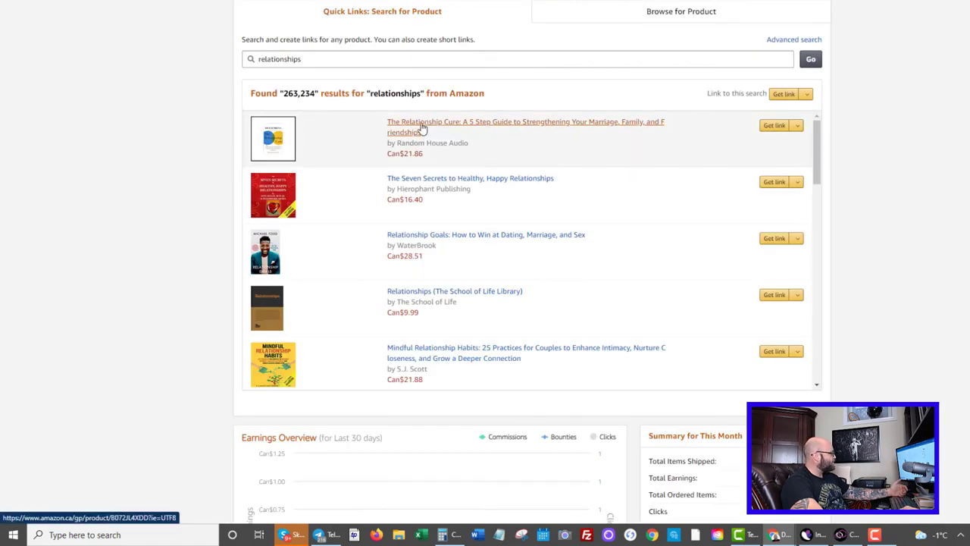
# Get The Relationship Cure's HTML embed code and select the whole iframe snippet
pyautogui.click(769, 128)
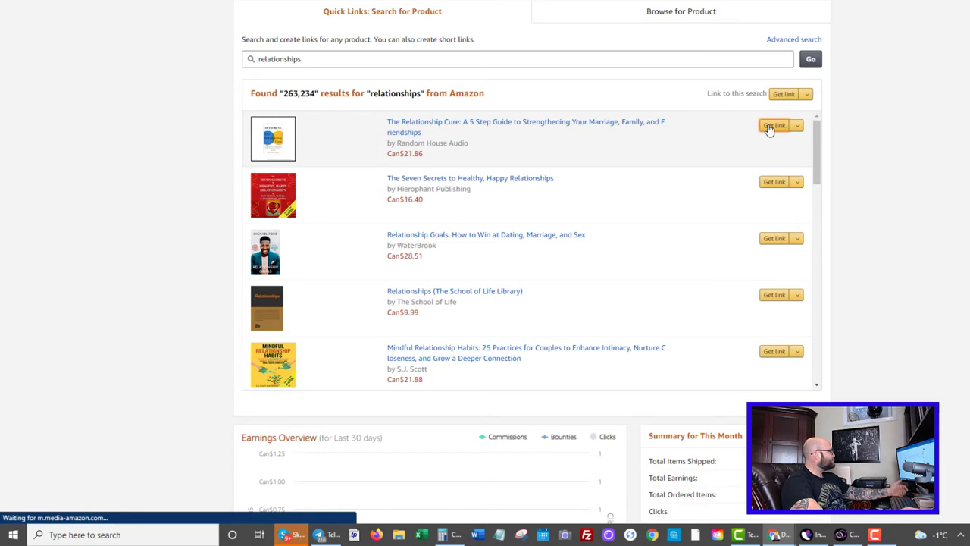
pyautogui.scroll(-3, 437, 270)
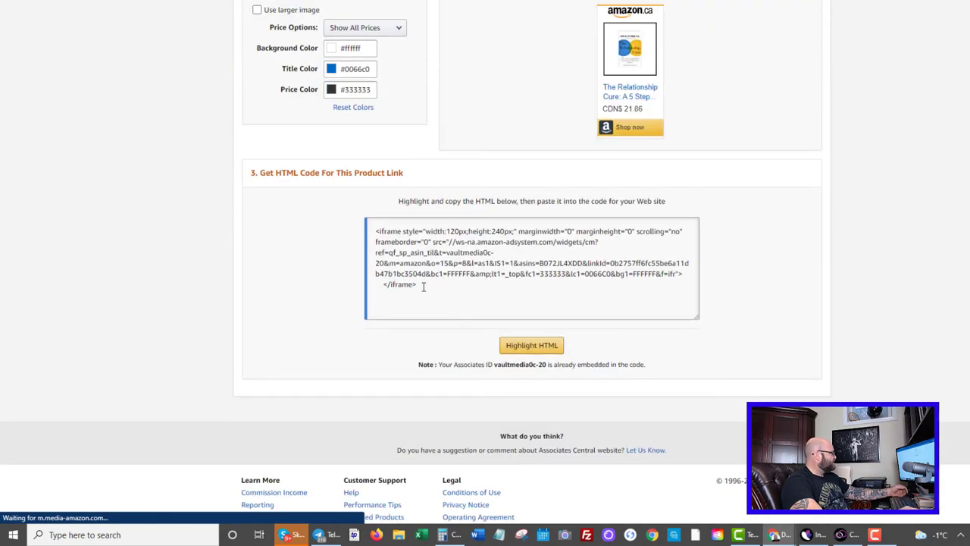
pyautogui.moveTo(437, 289); pyautogui.dragTo(364, 230)
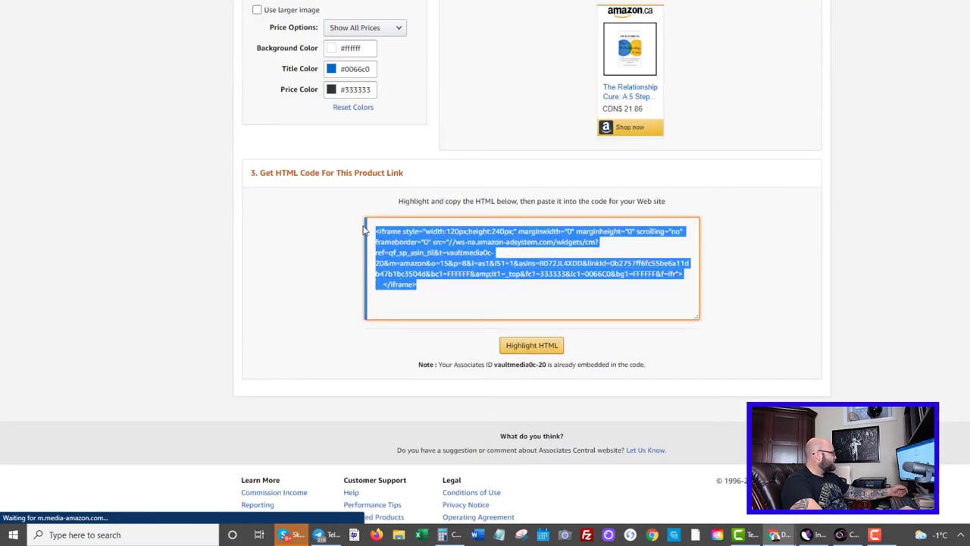
pyautogui.scroll(3, 356, 260)
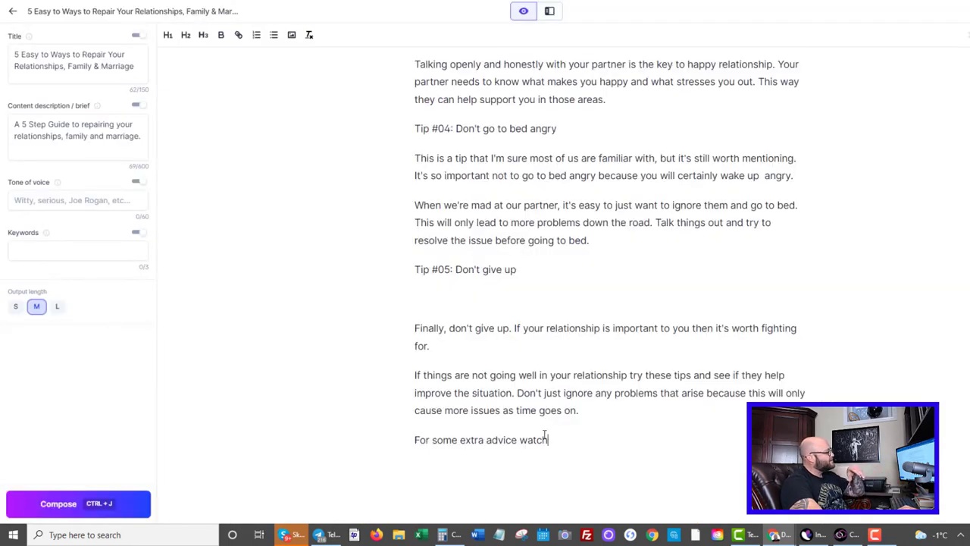
# Delete the empty line under the 'Tip #05: Don't give up' heading
pyautogui.moveTo(547, 439); pyautogui.dragTo(419, 143)
pyautogui.scroll(10, 419, 143)
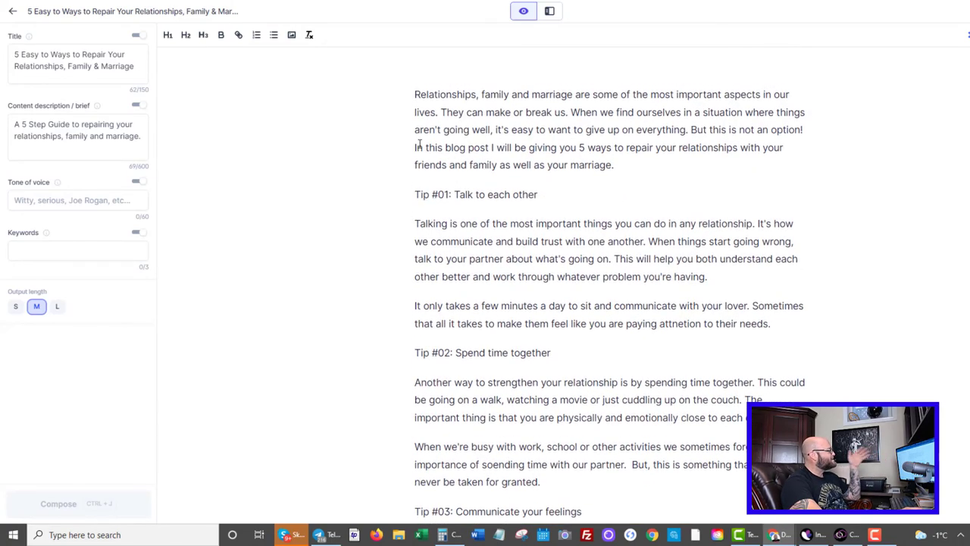
pyautogui.scroll(-8, 421, 151)
pyautogui.scroll(-5, 426, 184)
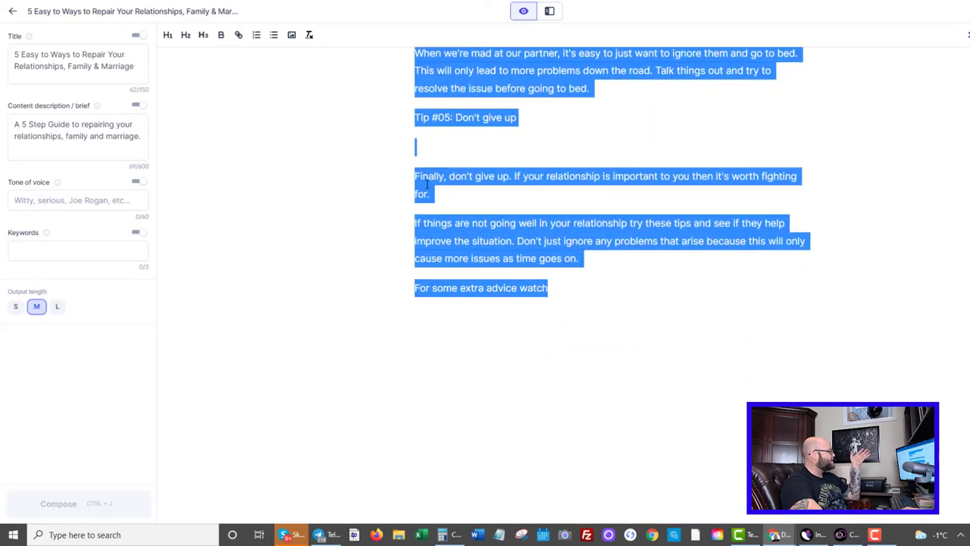
pyautogui.click(446, 244)
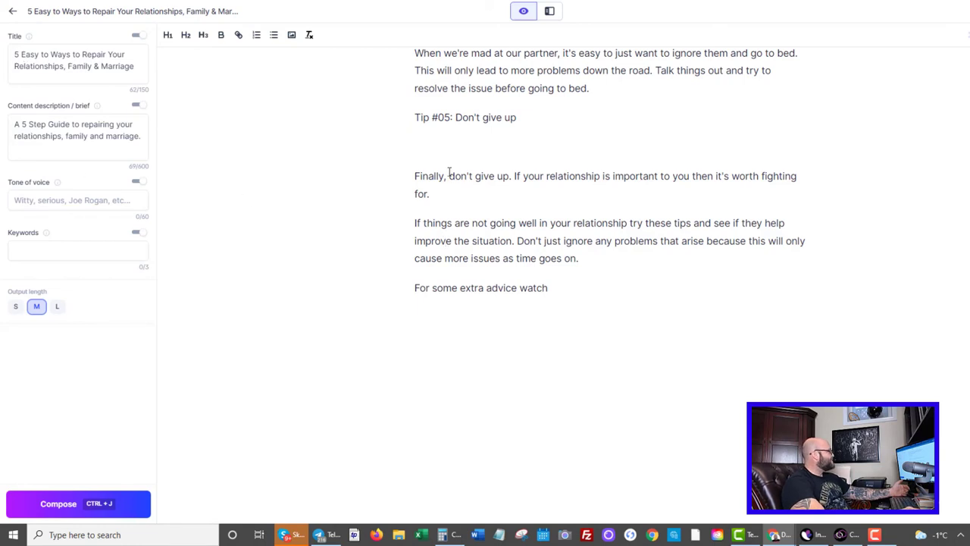
pyautogui.click(433, 141)
pyautogui.press('BackSpace')
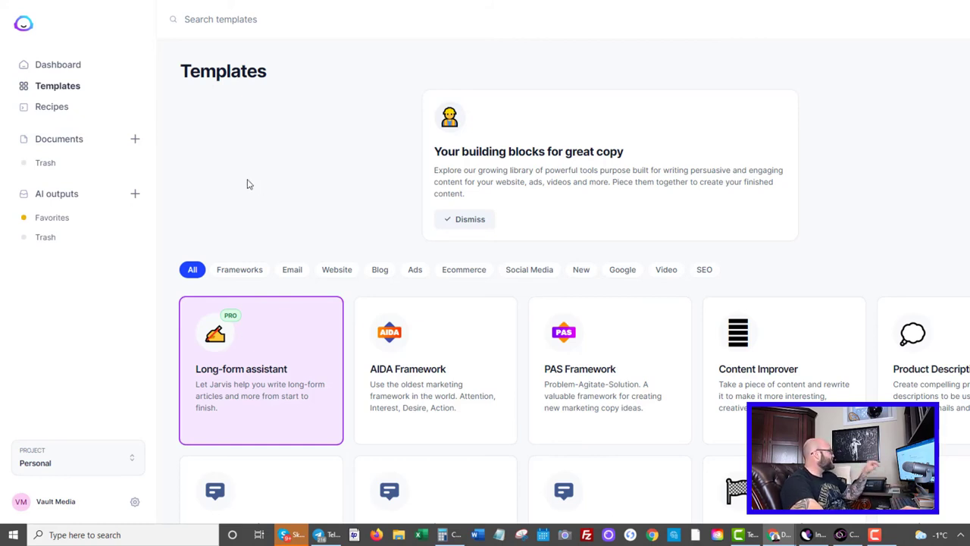
# Browse the full Templates grid, then go to Documents listing the relationships post
pyautogui.scroll(-2, 243, 187)
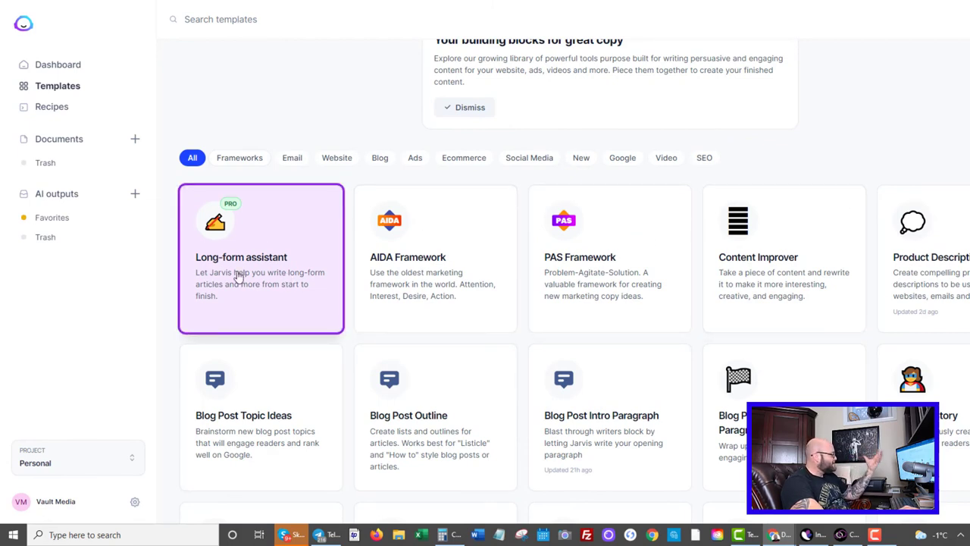
pyautogui.scroll(-2, 394, 251)
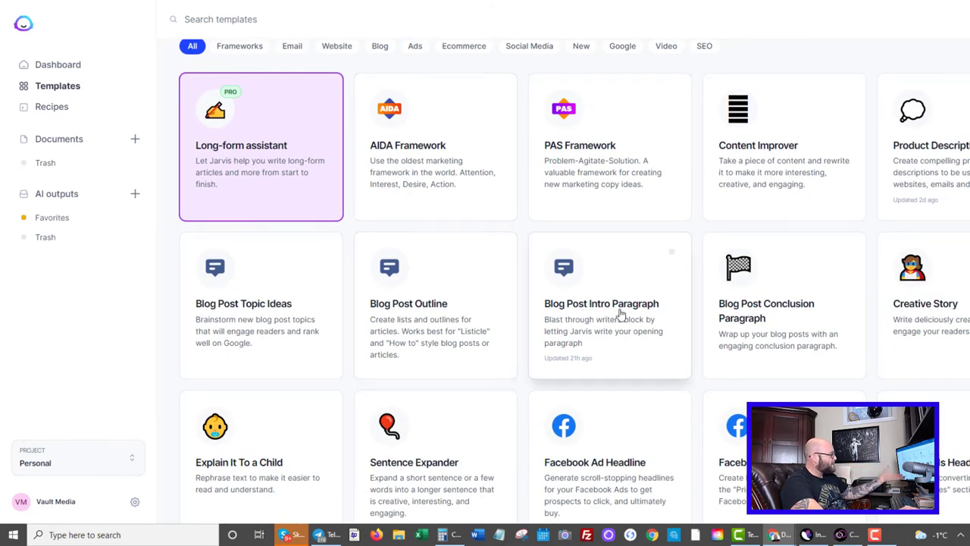
pyautogui.scroll(-3, 480, 336)
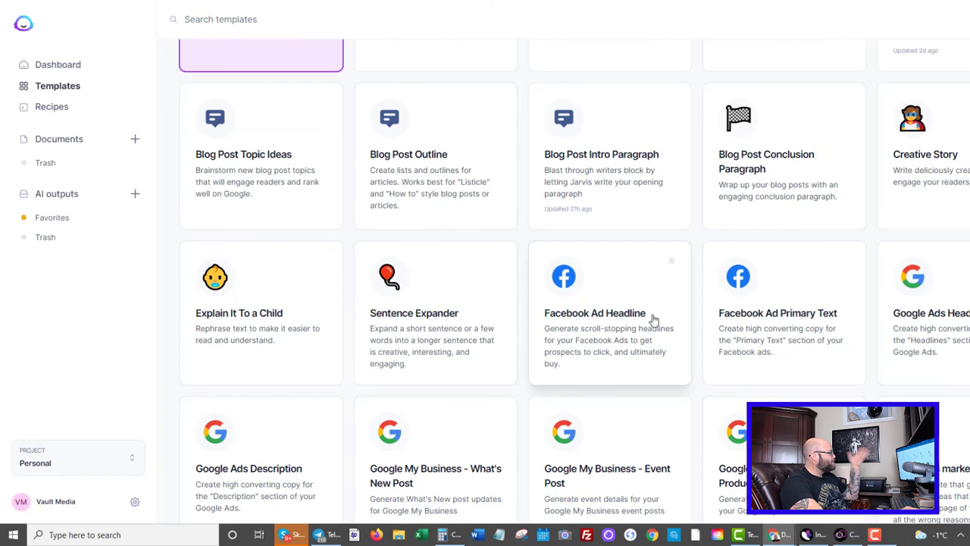
pyautogui.scroll(-5, 426, 371)
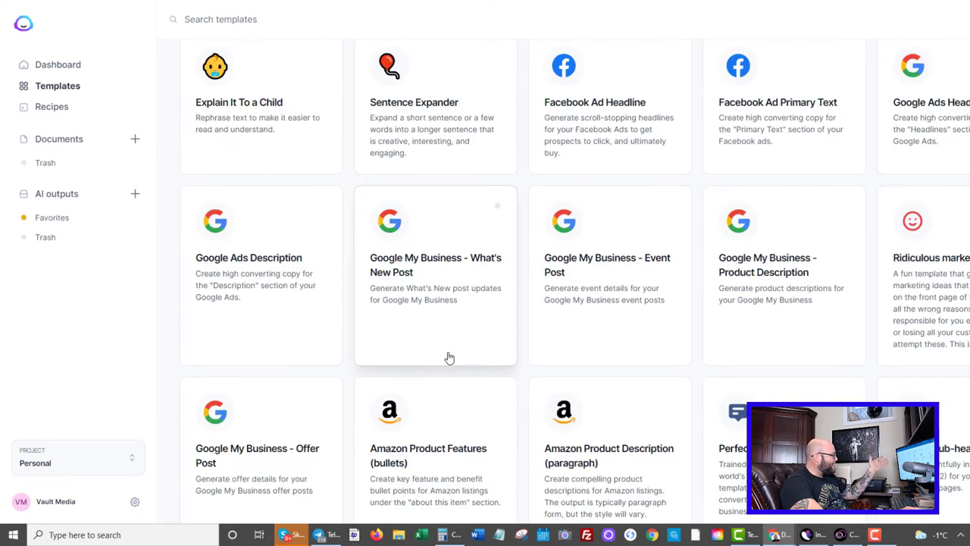
pyautogui.scroll(-2, 368, 364)
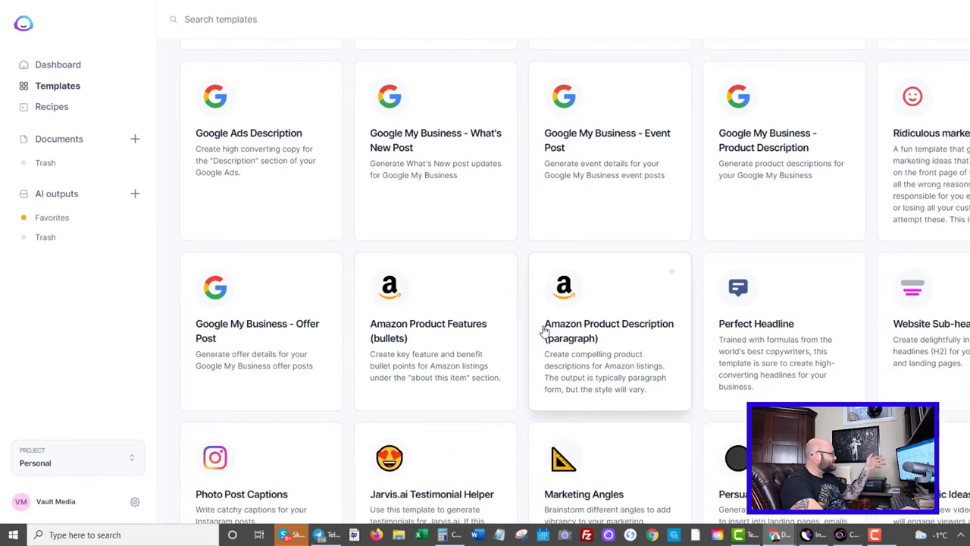
pyautogui.scroll(-2, 444, 364)
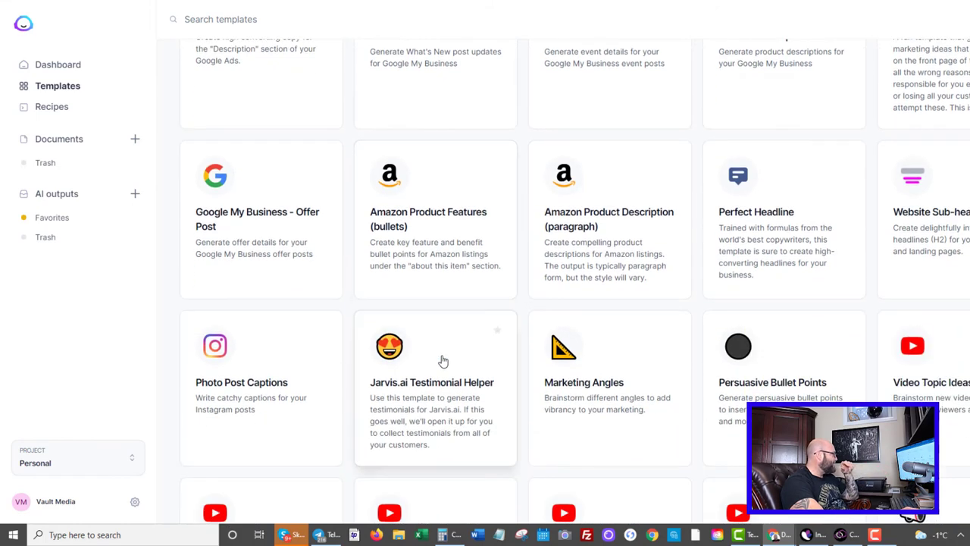
pyautogui.scroll(-3, 432, 326)
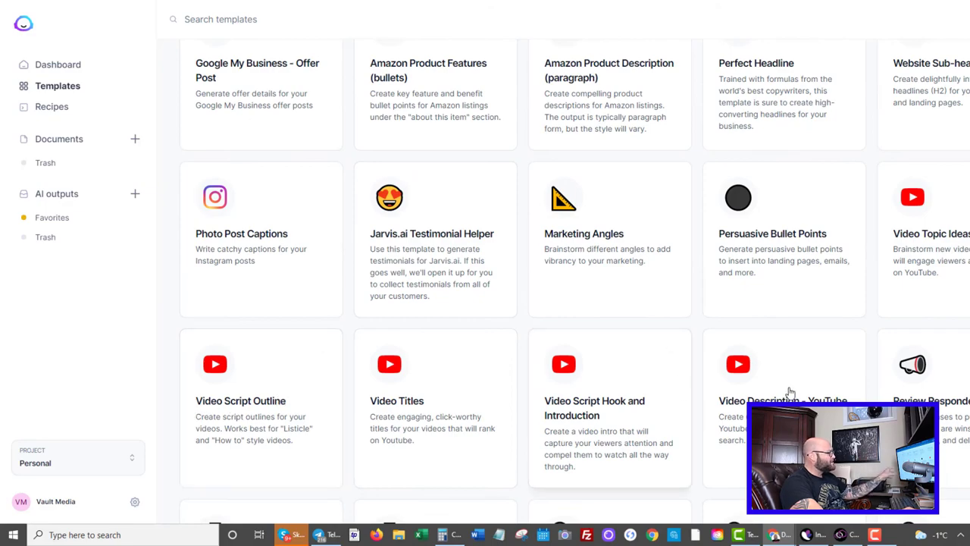
pyautogui.scroll(-1, 737, 374)
pyautogui.scroll(-15, 736, 375)
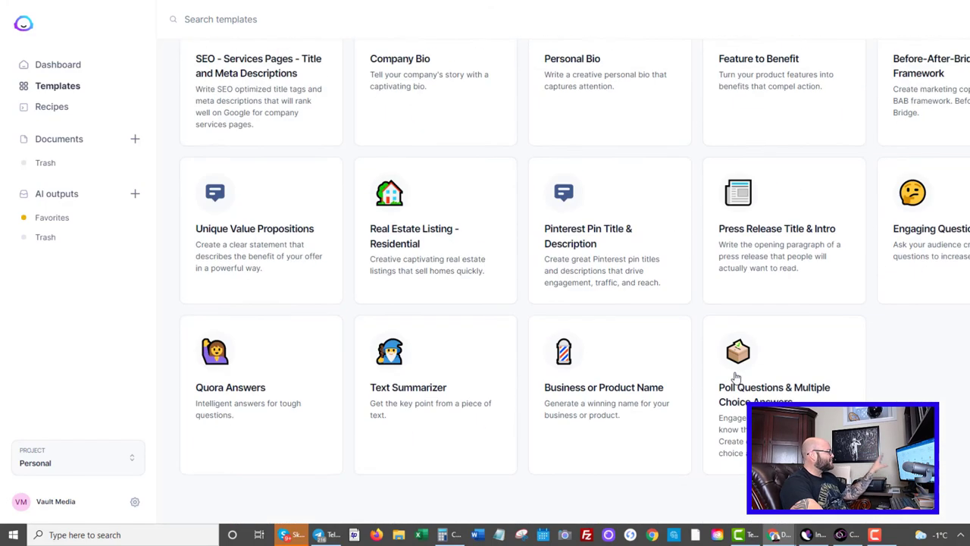
pyautogui.scroll(15, 736, 378)
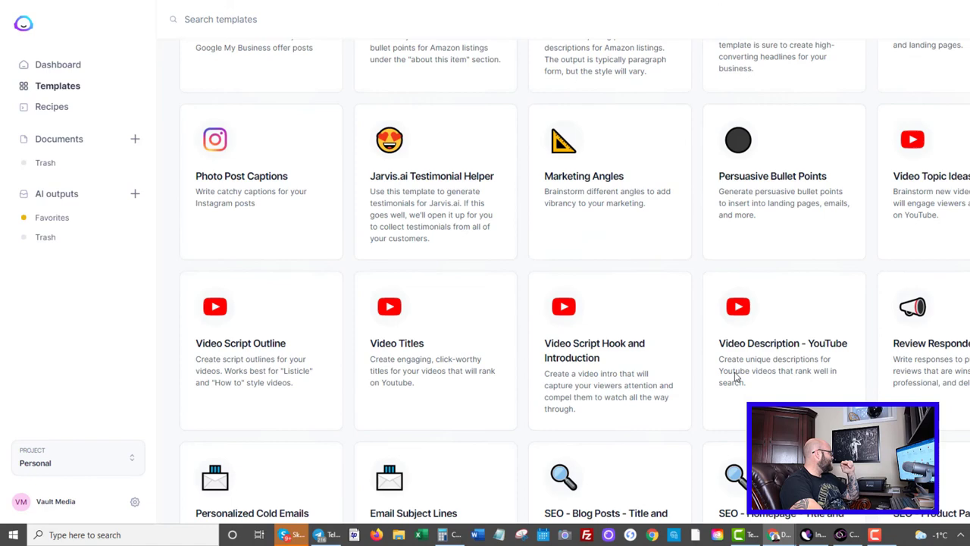
pyautogui.scroll(1, 735, 377)
pyautogui.click(59, 139)
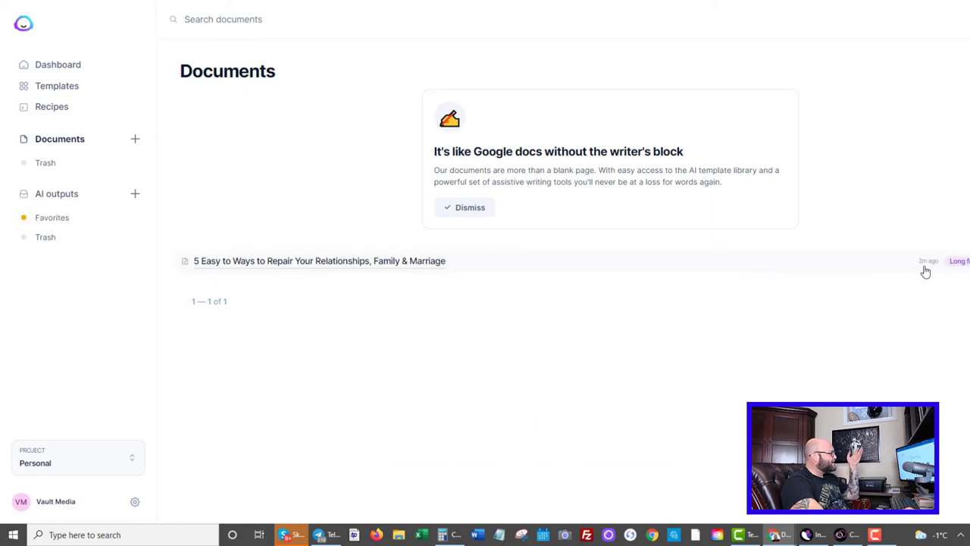
# Reopen the relationships post and select its full draft, from the intro through 'For some extra advice watch'
pyautogui.click(288, 264)
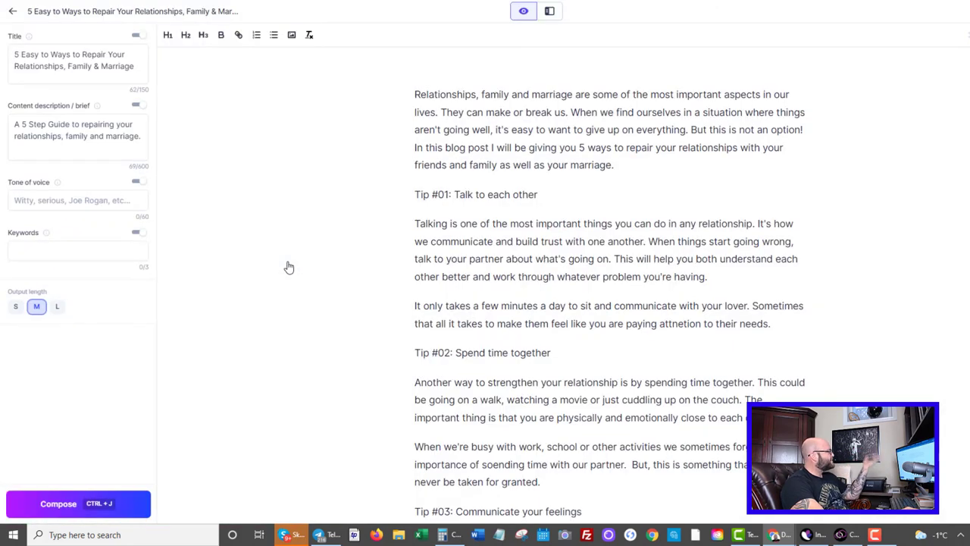
pyautogui.scroll(-3, 553, 212)
pyautogui.scroll(-5, 553, 212)
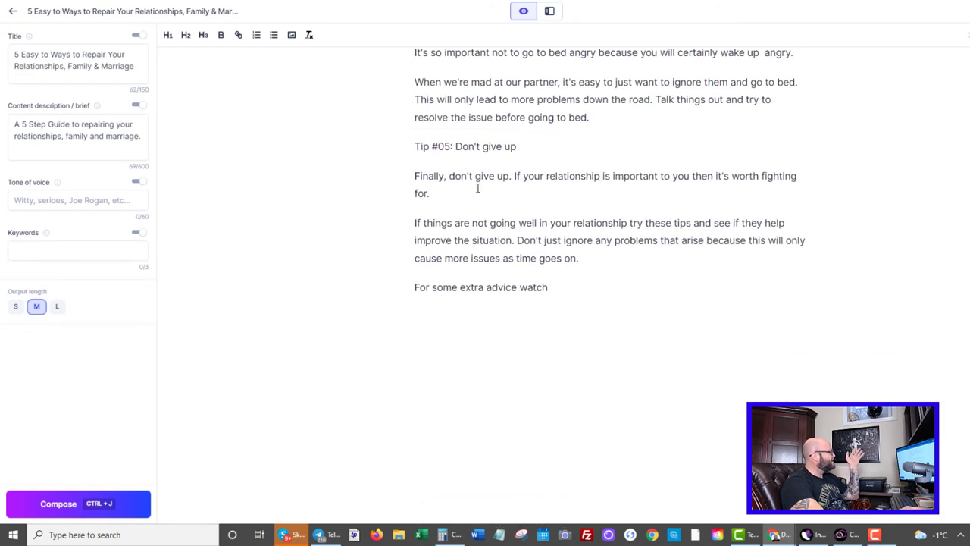
pyautogui.moveTo(565, 286)
pyautogui.mouseDown()
pyautogui.moveTo(407, 154)
pyautogui.moveTo(407, 125)
pyautogui.mouseUp()
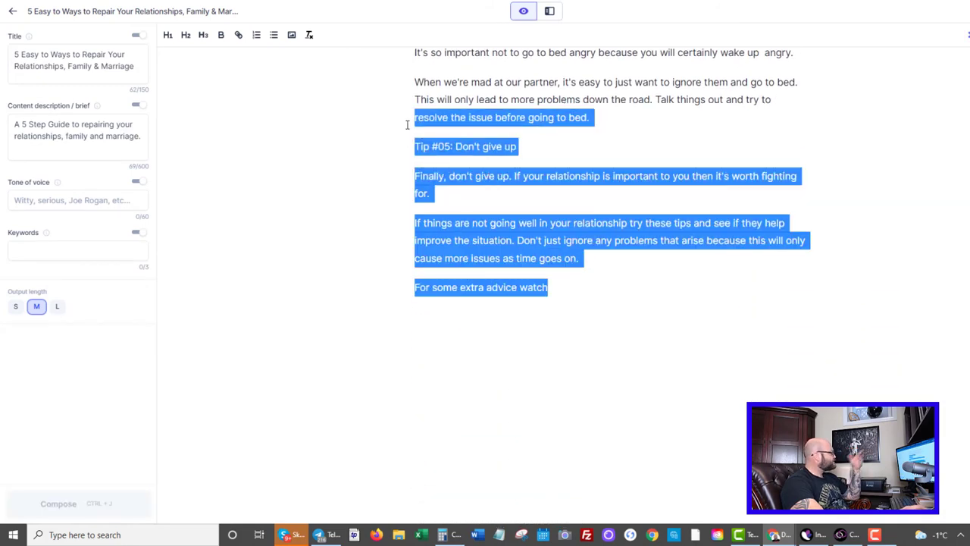
pyautogui.moveTo(562, 287)
pyautogui.mouseDown()
pyautogui.moveTo(437, 168)
pyautogui.moveTo(411, 98)
pyautogui.mouseUp()
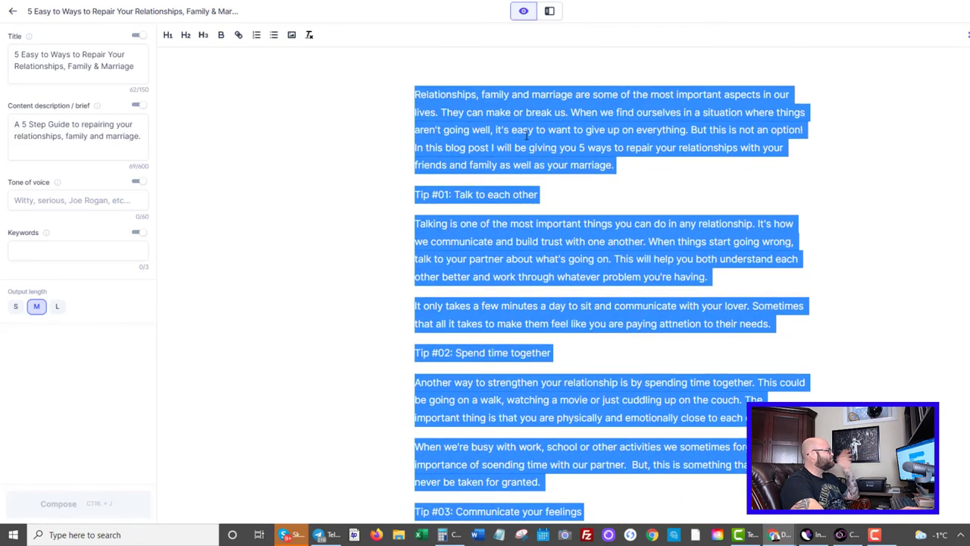